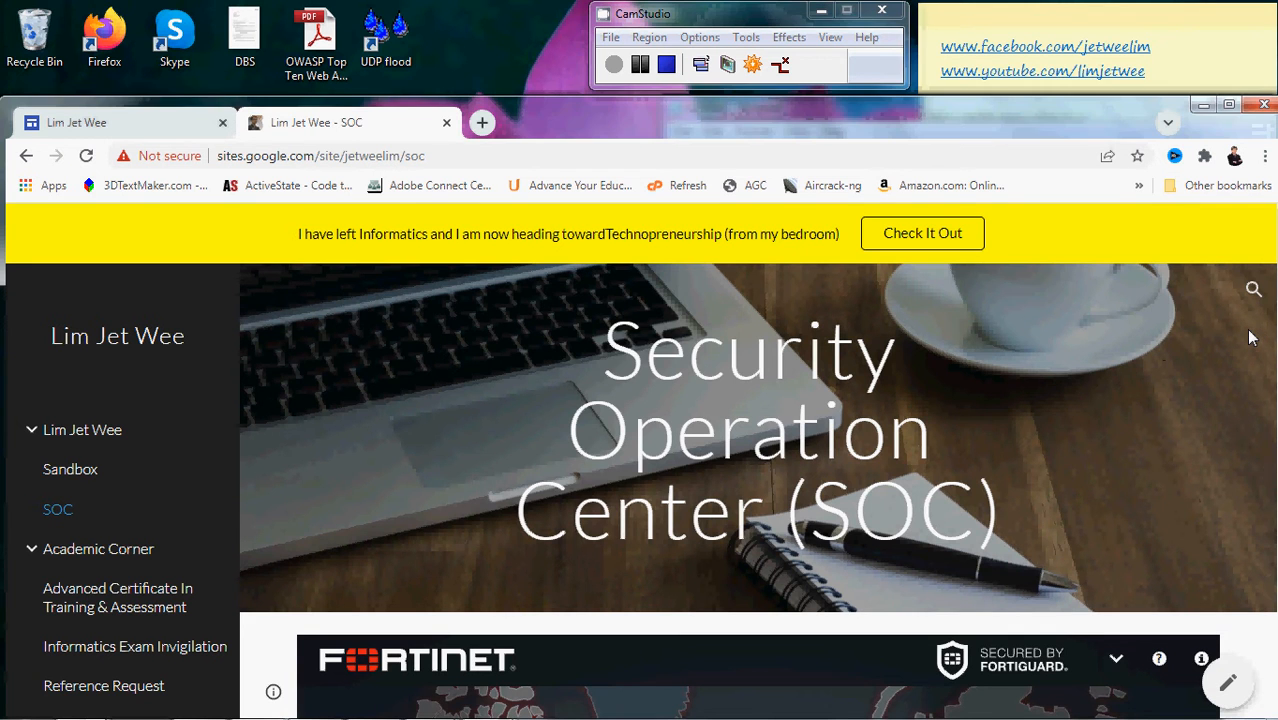
- Look through the live cyber threat maps embedded on the published SOC page, down to the Bitdefender map
{"action": "scroll", "coordinate": [1250, 337], "scroll_direction": "down", "scroll_amount": 3}
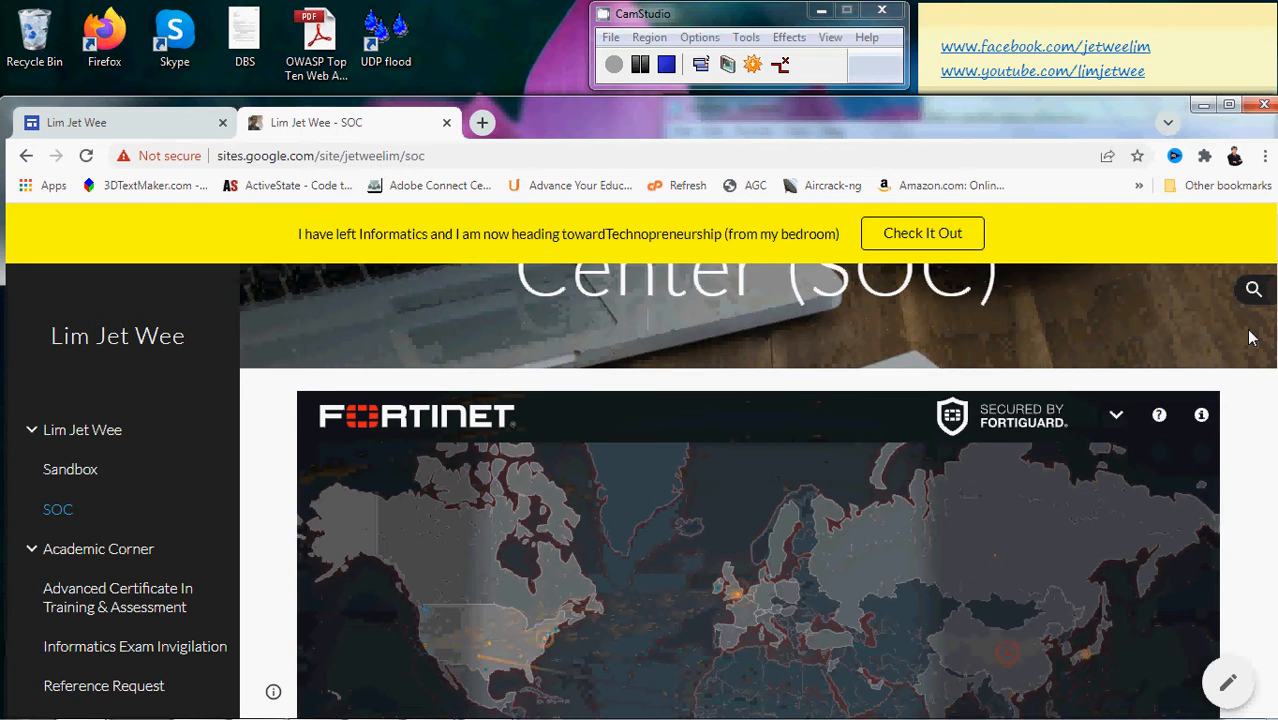
{"action": "scroll", "coordinate": [1250, 337], "scroll_direction": "down", "scroll_amount": 2}
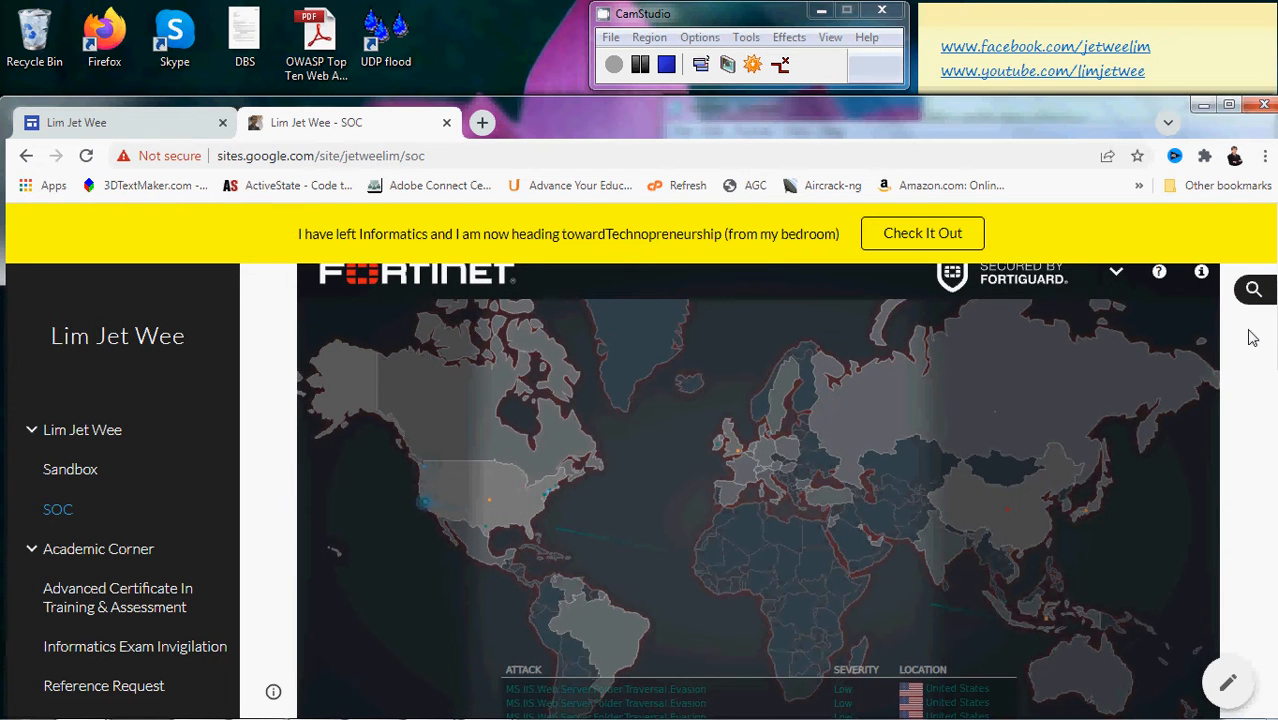
{"action": "scroll", "coordinate": [1250, 408], "scroll_direction": "down", "scroll_amount": 3}
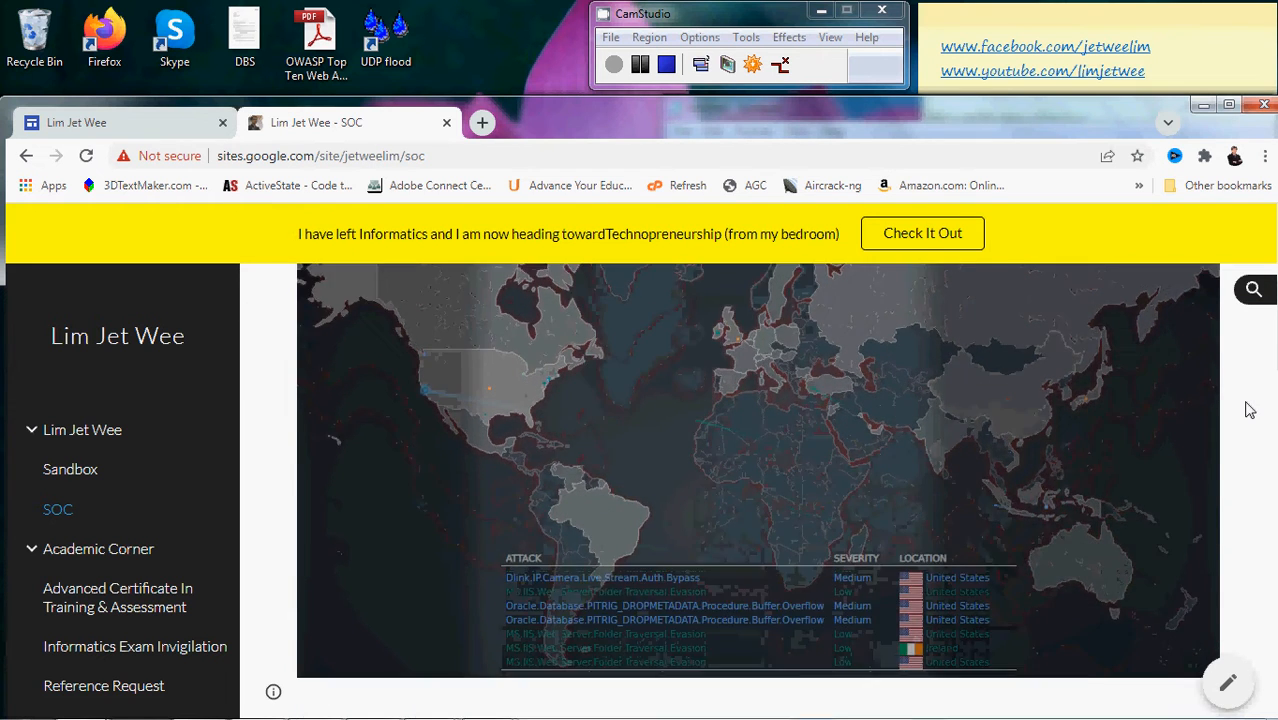
{"action": "scroll", "coordinate": [1250, 410], "scroll_direction": "down", "scroll_amount": 2}
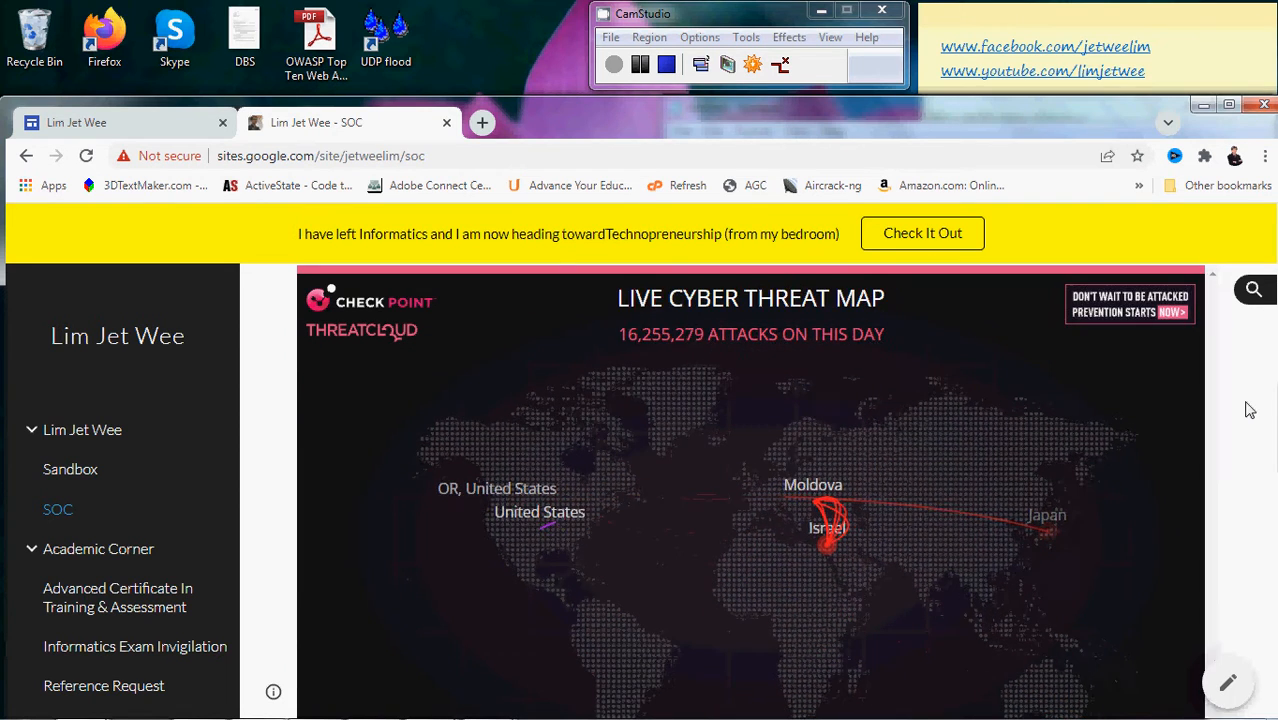
{"action": "scroll", "coordinate": [1250, 410], "scroll_direction": "down", "scroll_amount": 4}
{"action": "scroll", "coordinate": [1250, 410], "scroll_direction": "down", "scroll_amount": 2}
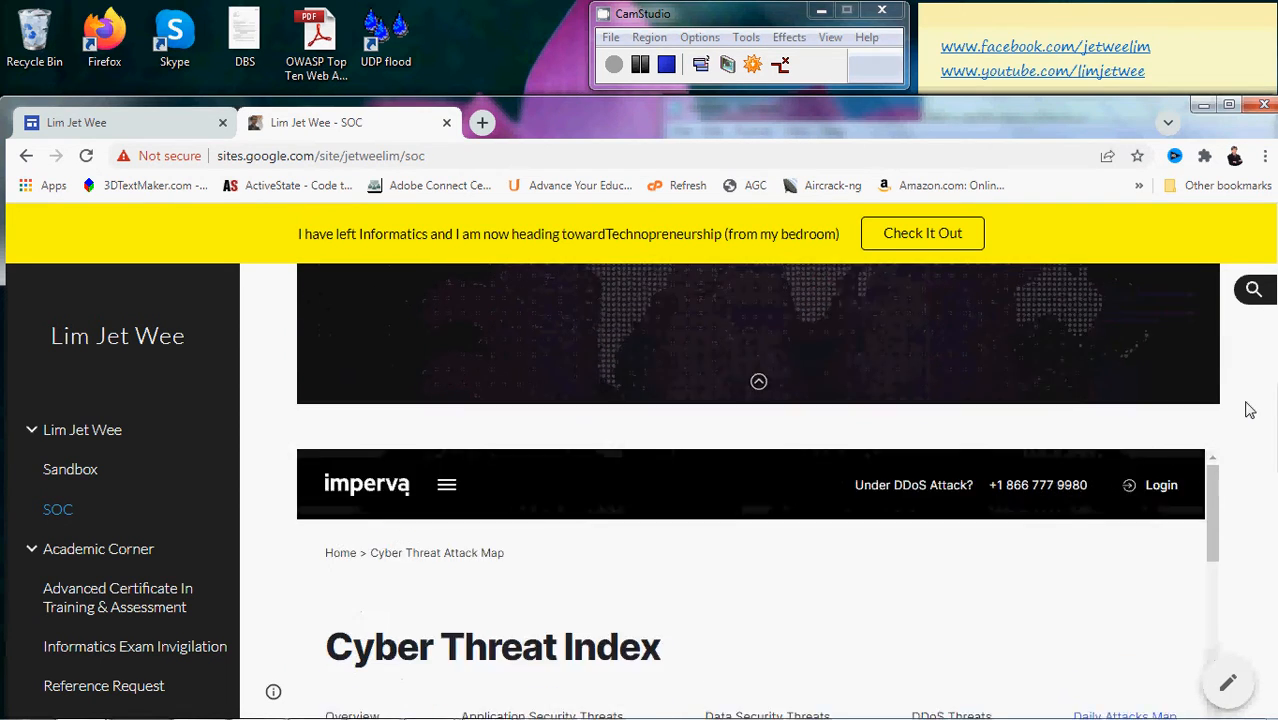
{"action": "scroll", "coordinate": [1250, 410], "scroll_direction": "down", "scroll_amount": 1}
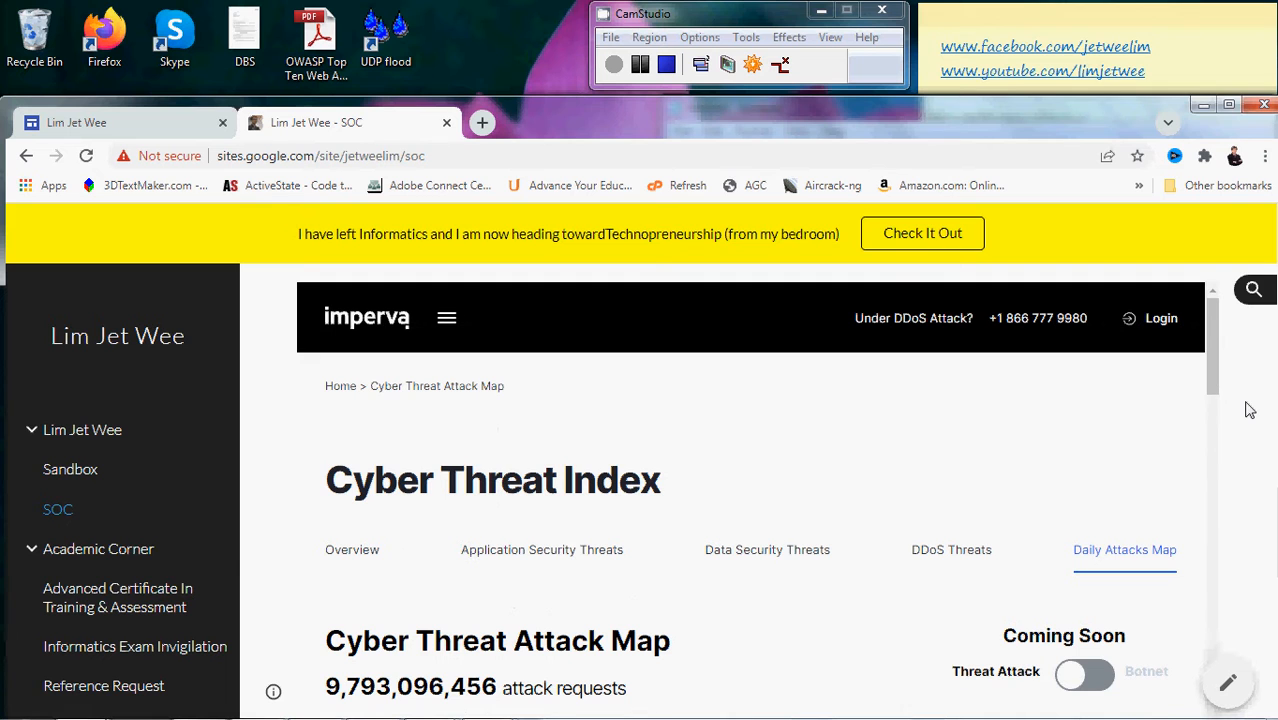
{"action": "scroll", "coordinate": [1250, 410], "scroll_direction": "down", "scroll_amount": 5}
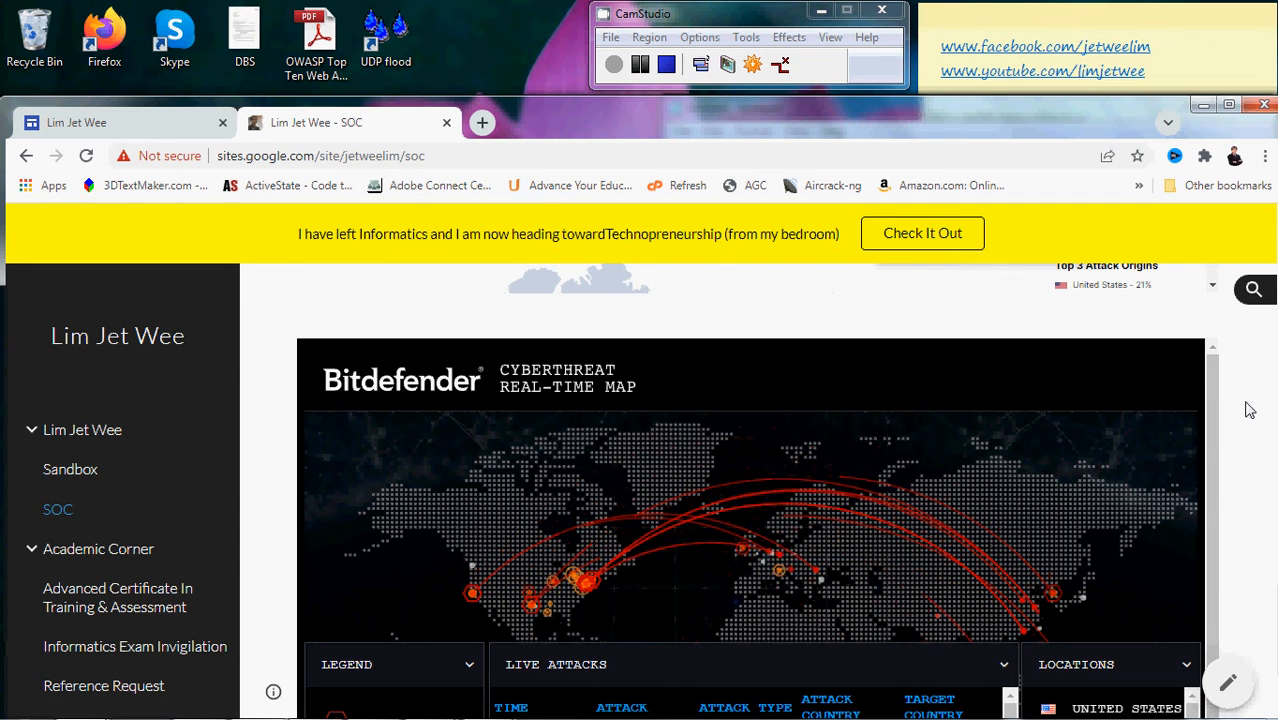
- Close the published SOC page and switch to the untitled Notepad list to review the threat map URLs, including the "Not Compatible" one
{"action": "left_click", "coordinate": [446, 123]}
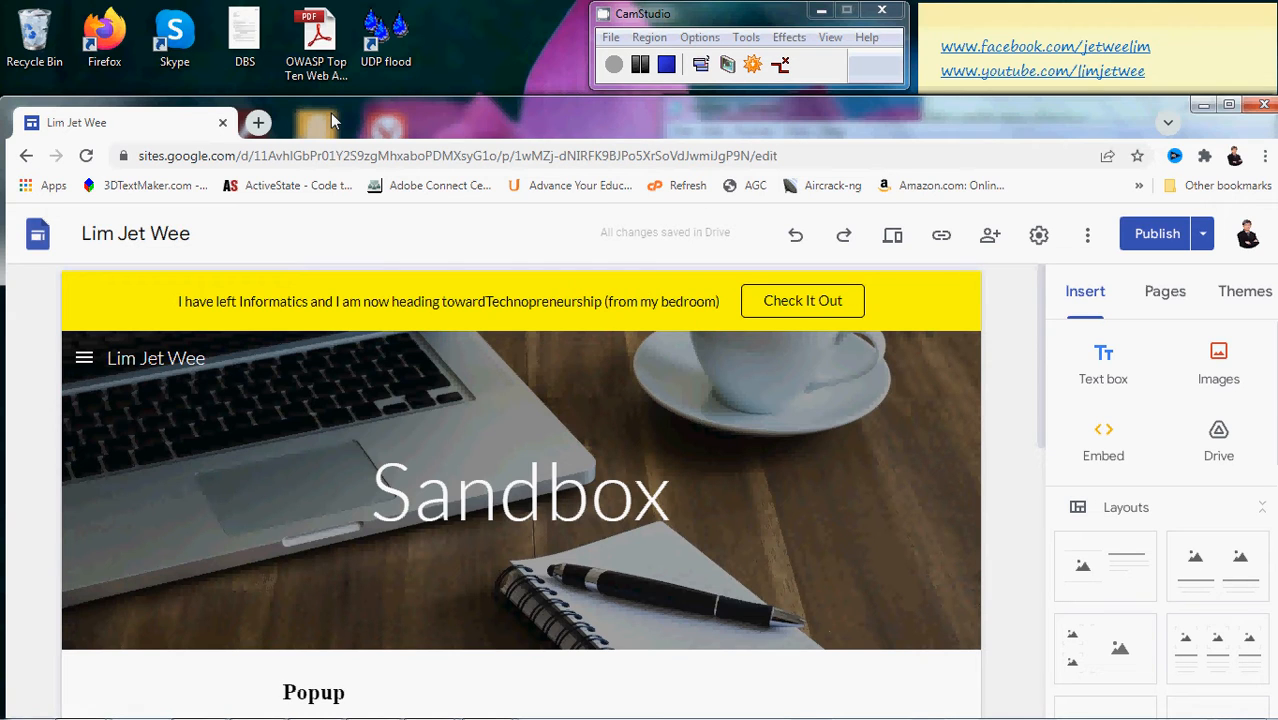
{"action": "mouse_move", "coordinate": [478, 716]}
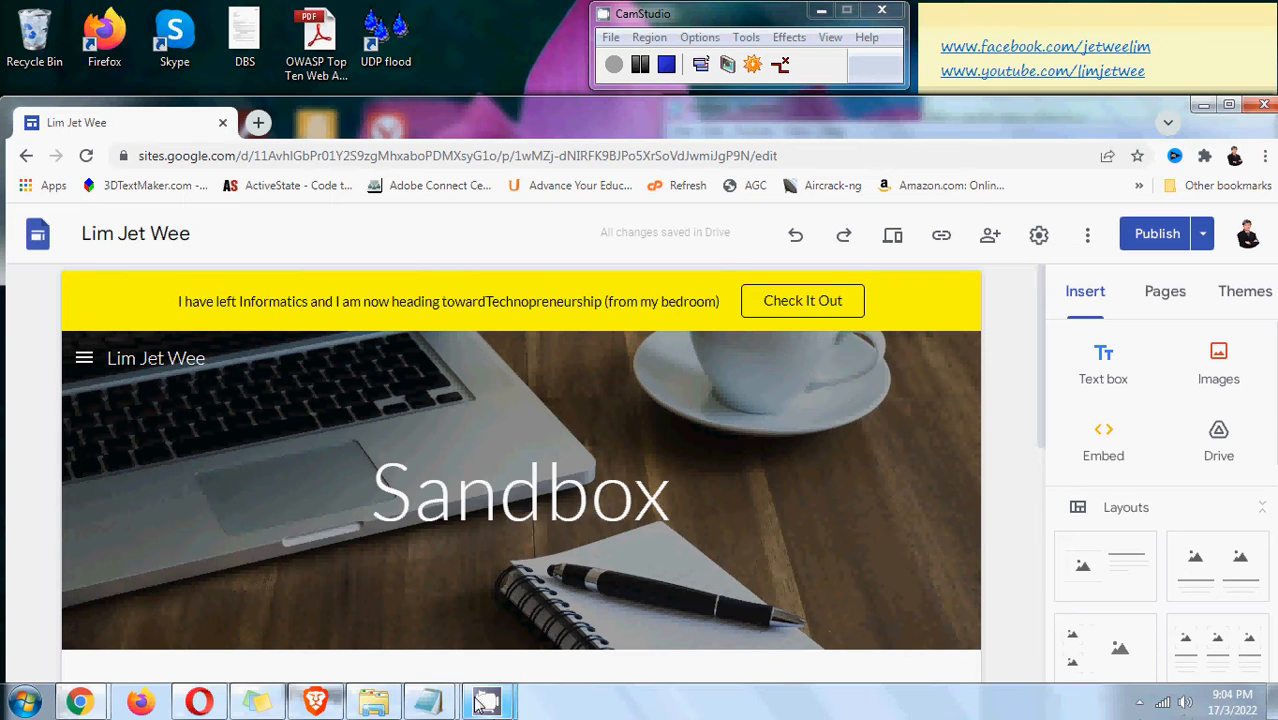
{"action": "mouse_move", "coordinate": [441, 705]}
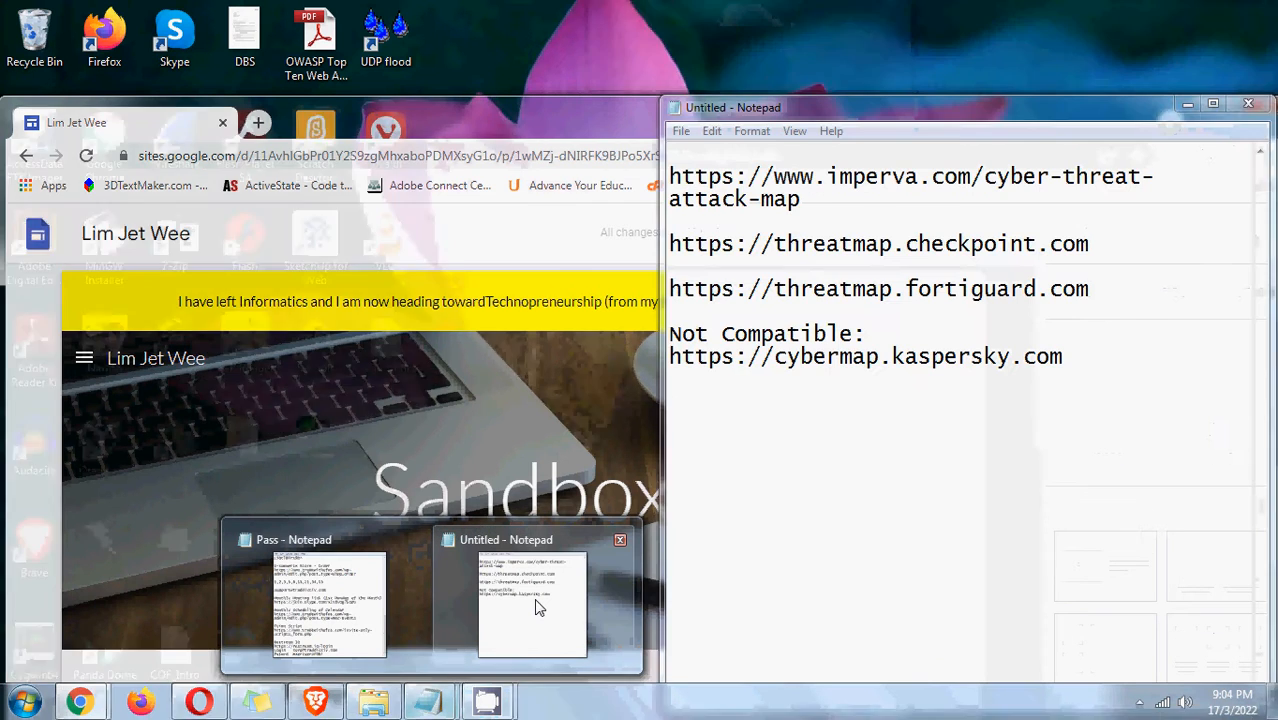
{"action": "left_click", "coordinate": [534, 598]}
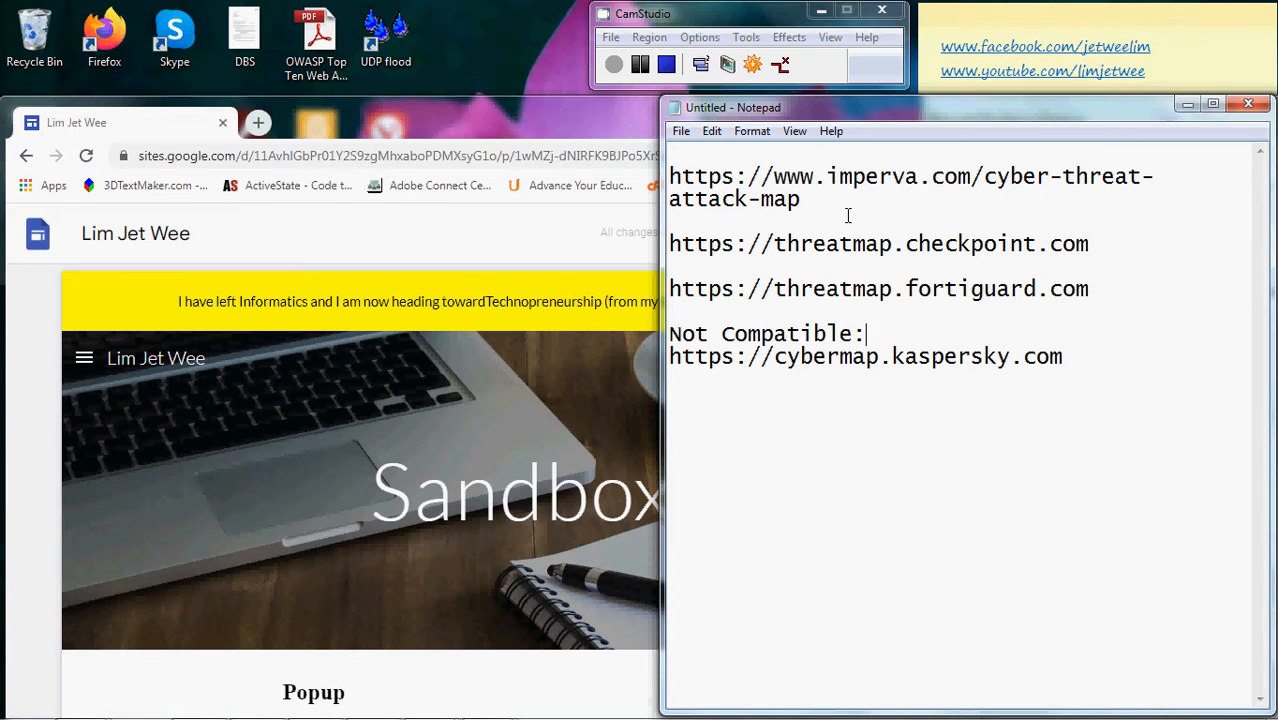
{"action": "left_click_drag", "start_coordinate": [825, 200], "coordinate": [1092, 291]}
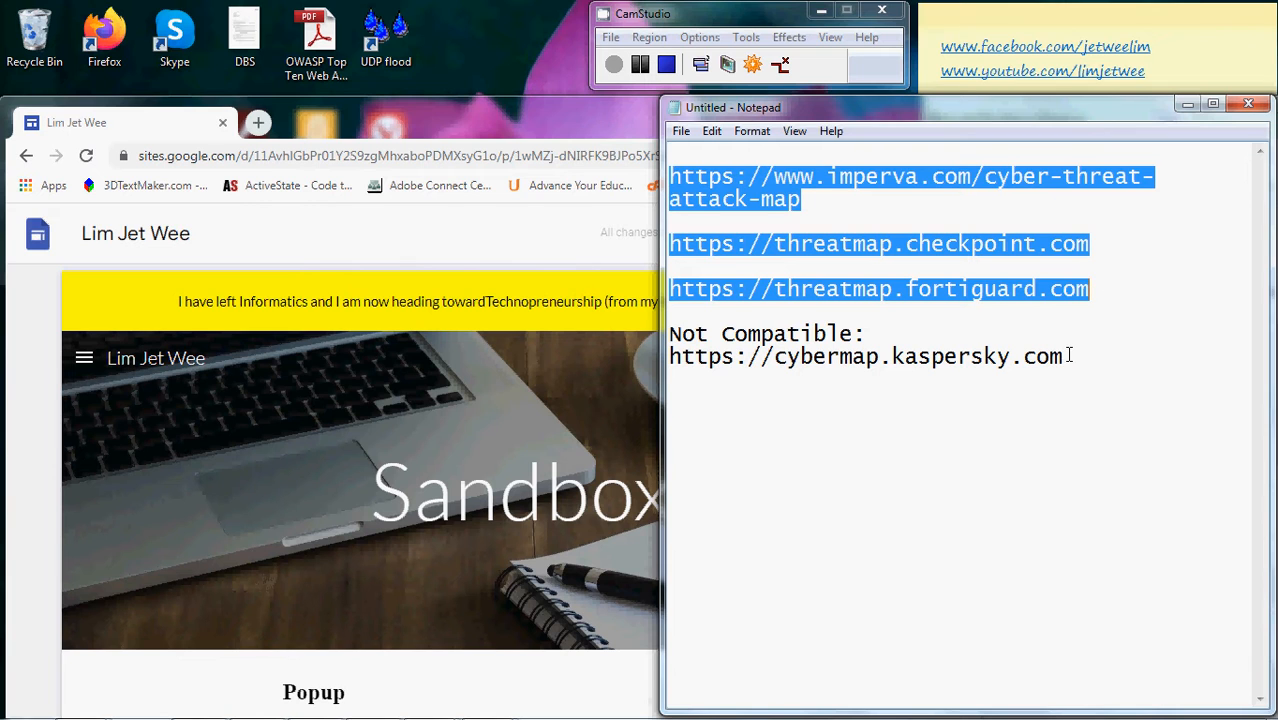
{"action": "left_click_drag", "start_coordinate": [1069, 355], "coordinate": [672, 366]}
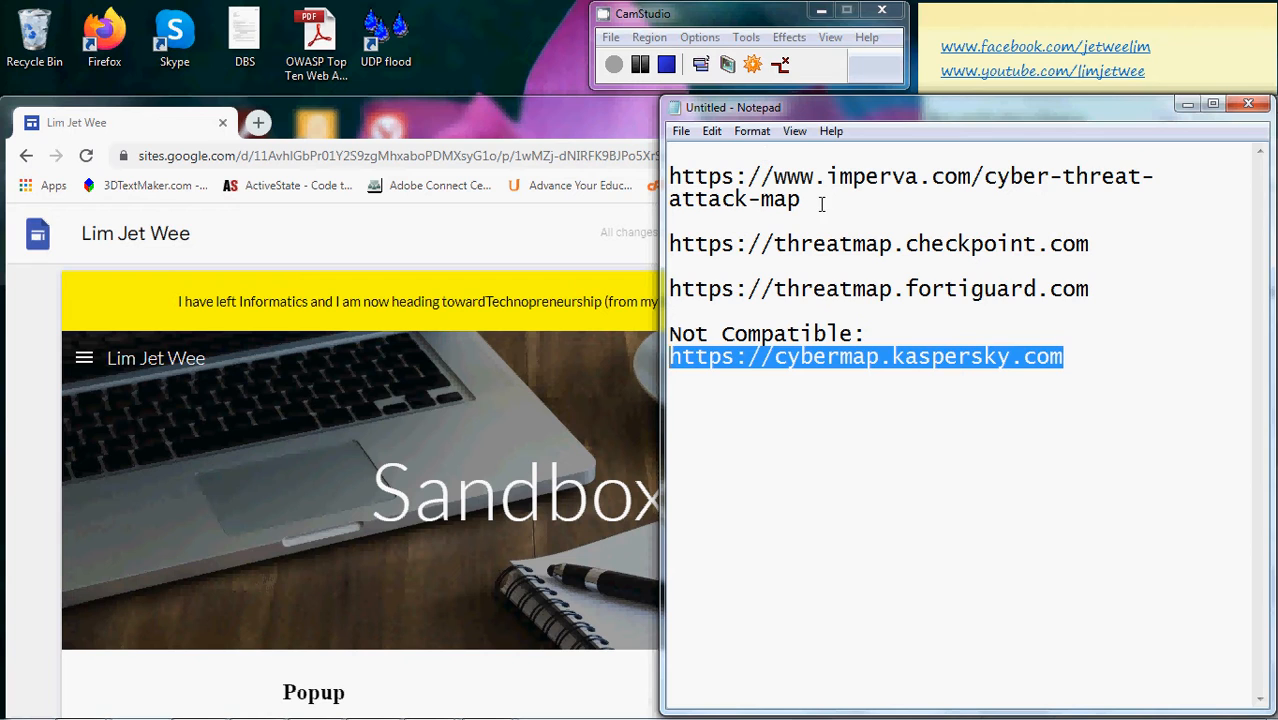
{"action": "left_click_drag", "start_coordinate": [822, 200], "coordinate": [671, 177]}
{"action": "key", "text": "ctrl+c"}
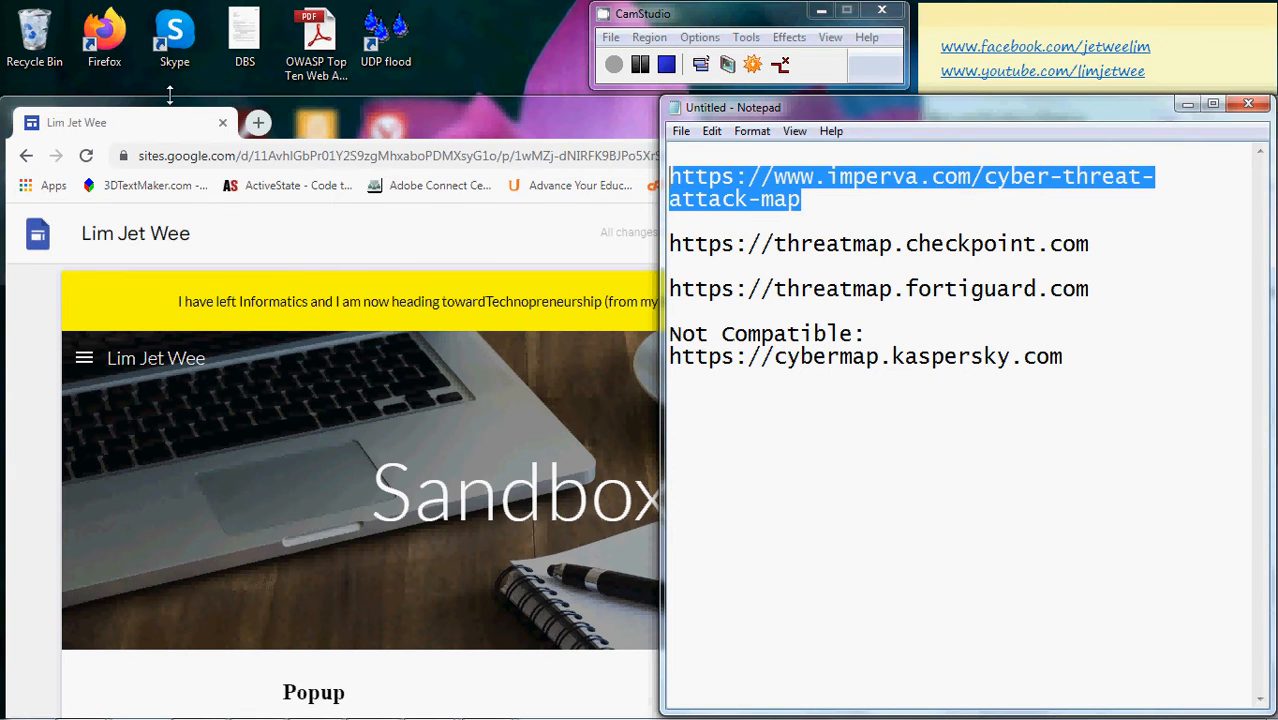
{"action": "left_click", "coordinate": [192, 131]}
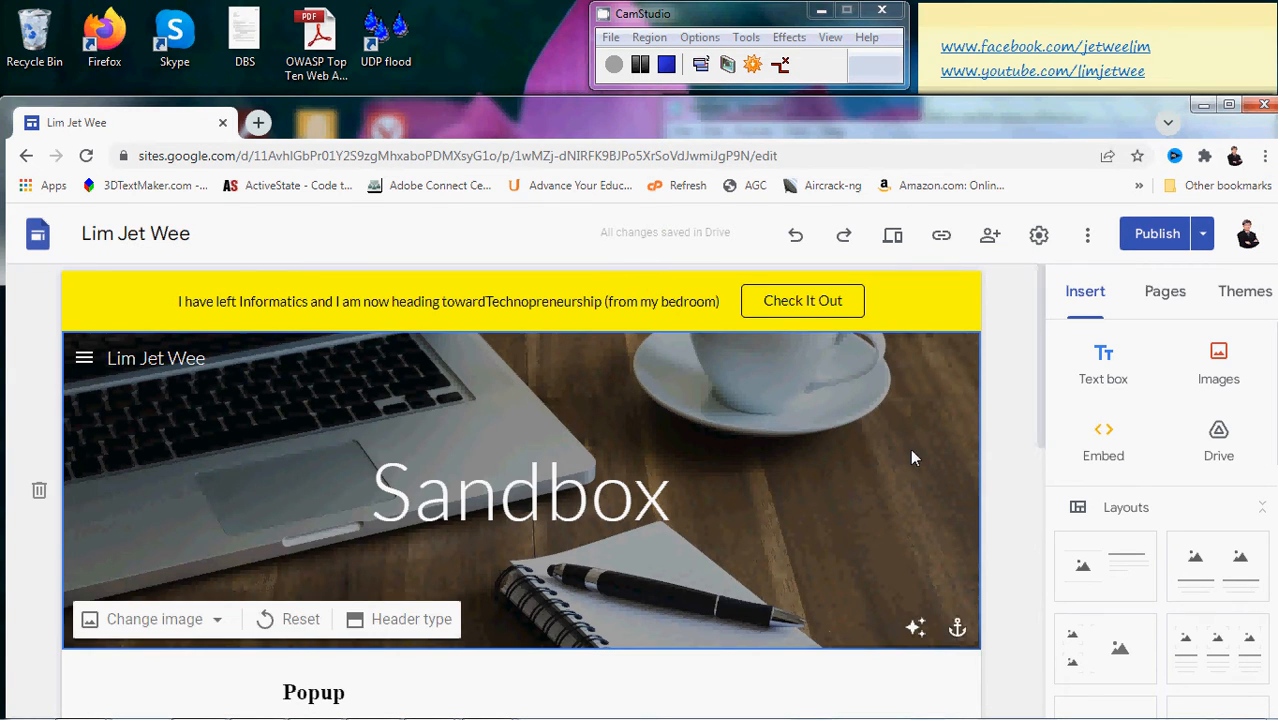
{"action": "left_click", "coordinate": [1104, 450]}
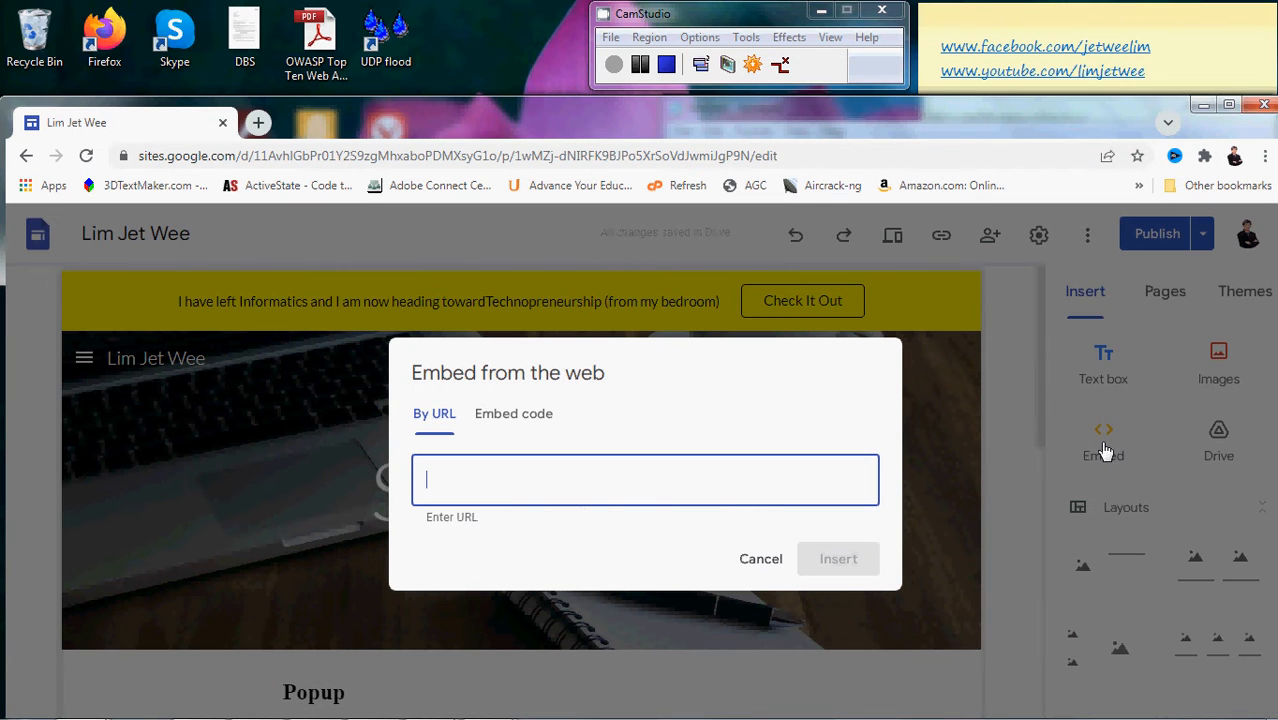
{"action": "key", "text": "ctrl+v"}
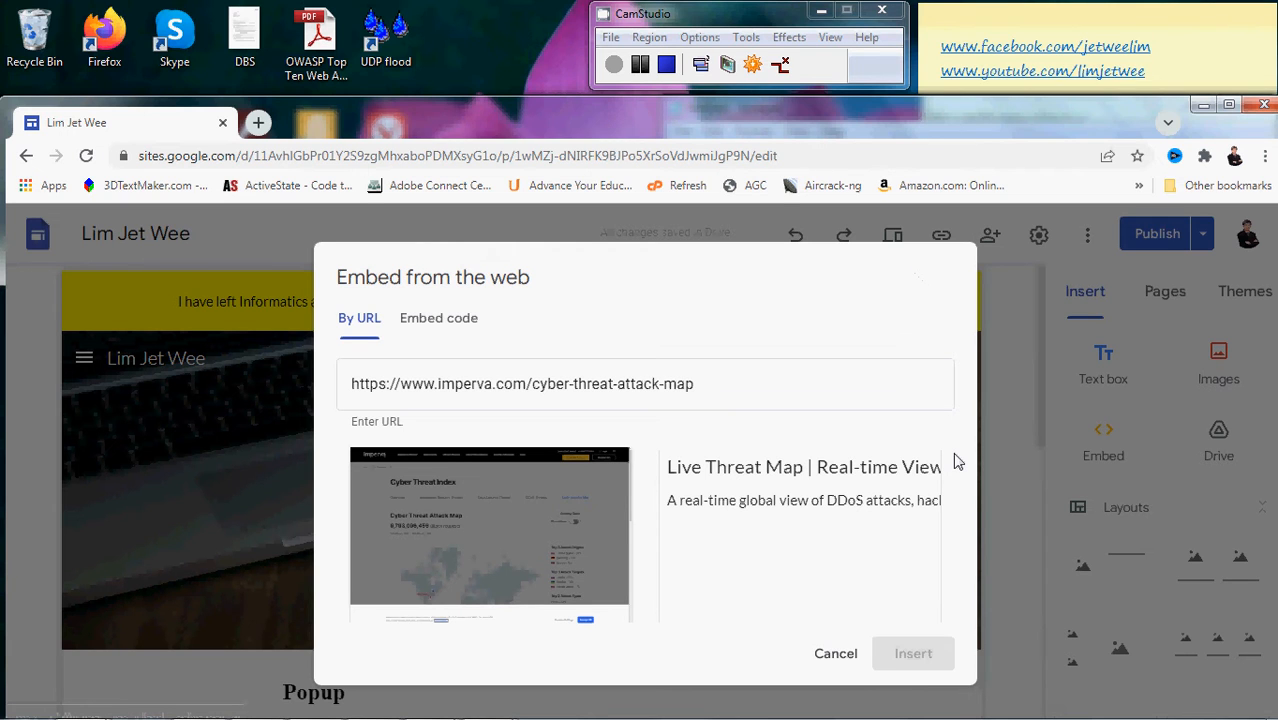
- Maximize the browser window and insert the Imperva threat map using the dynamically updating "Whole page" option
{"action": "left_click", "coordinate": [1228, 106]}
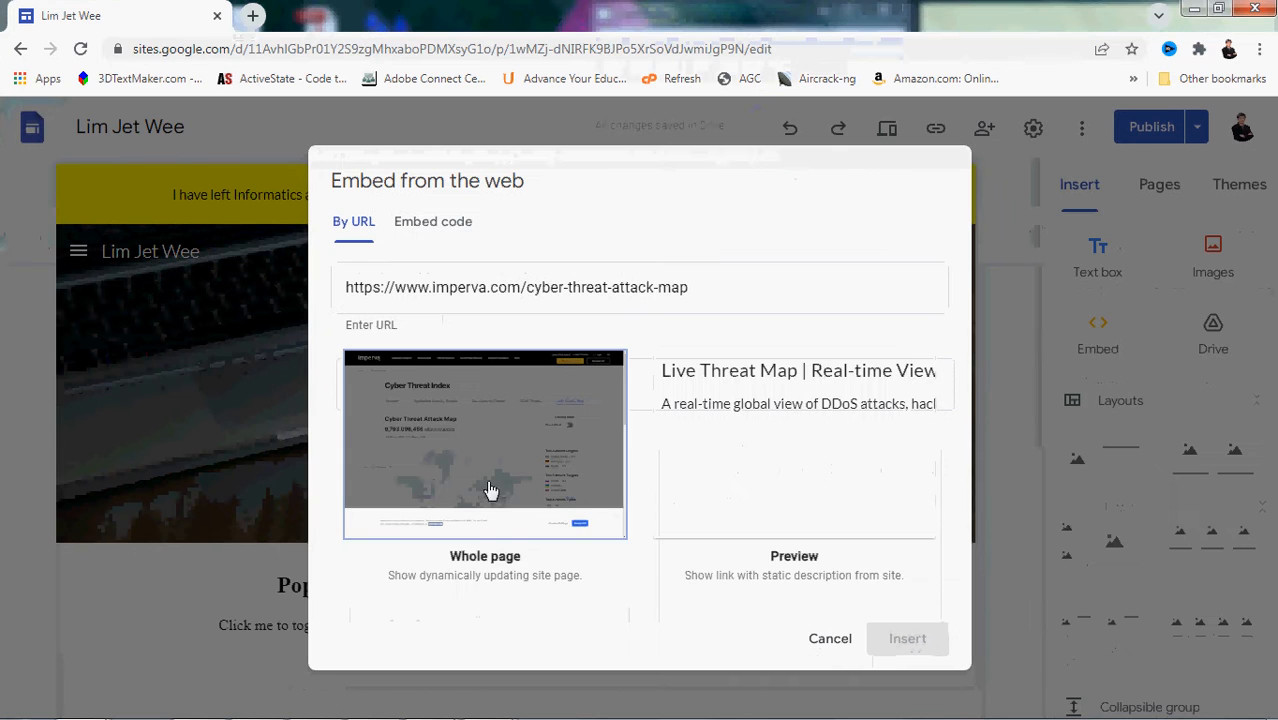
{"action": "double_click", "coordinate": [437, 576]}
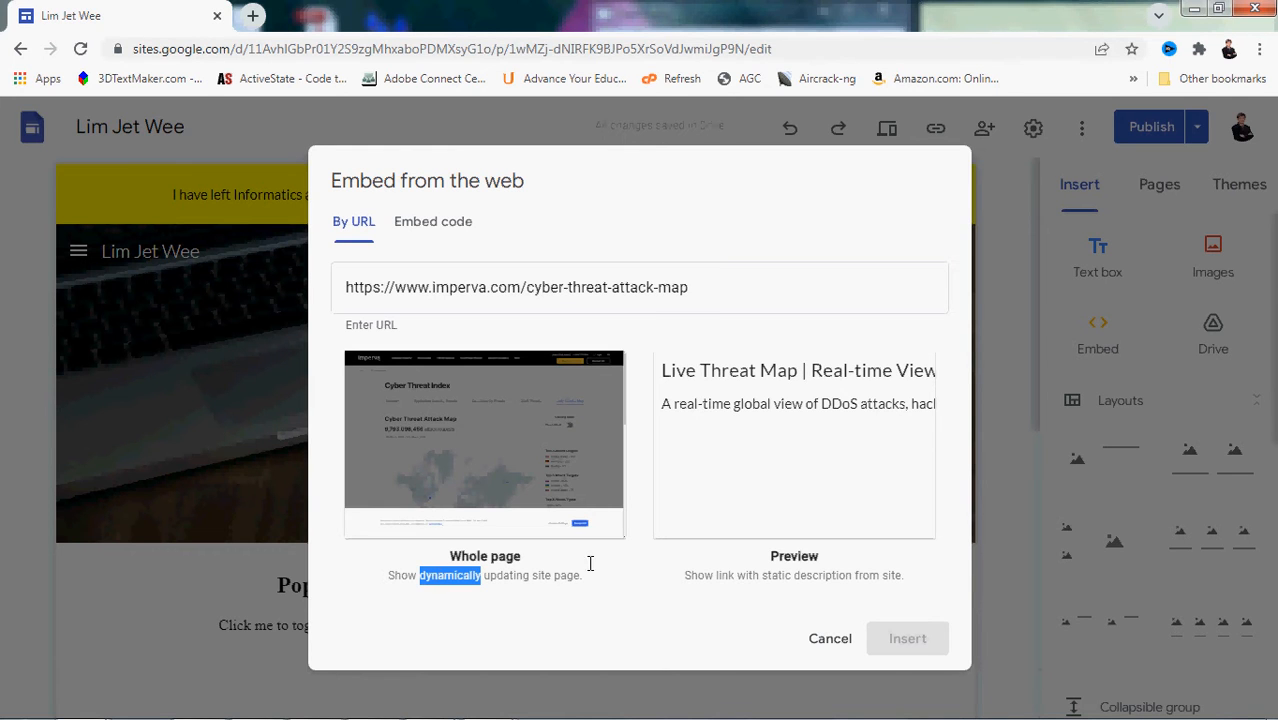
{"action": "double_click", "coordinate": [770, 577]}
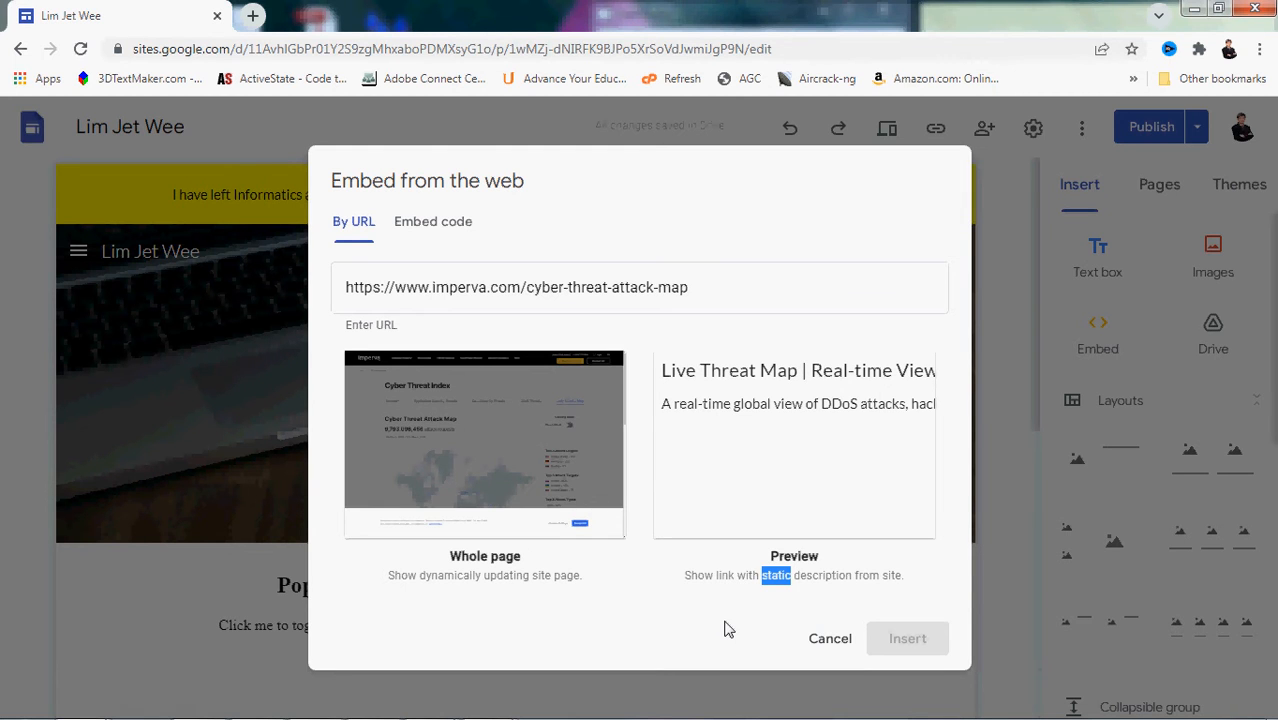
{"action": "left_click", "coordinate": [463, 471]}
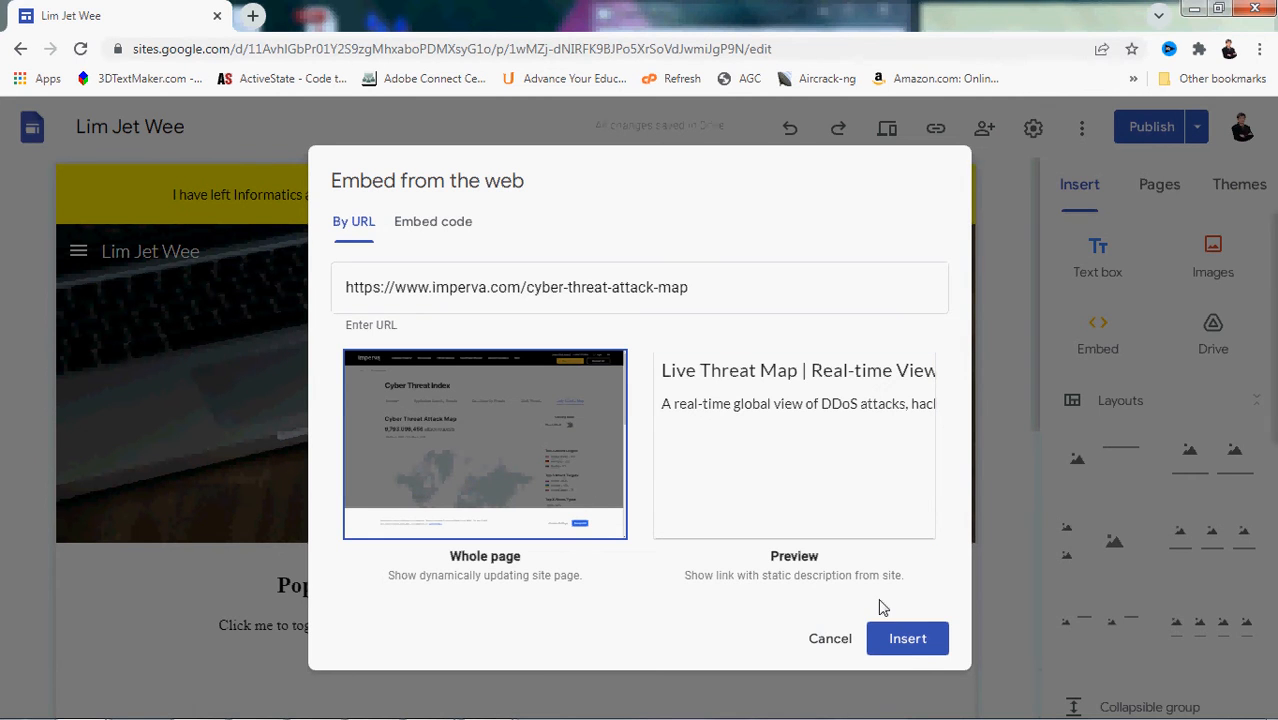
{"action": "left_click", "coordinate": [913, 648]}
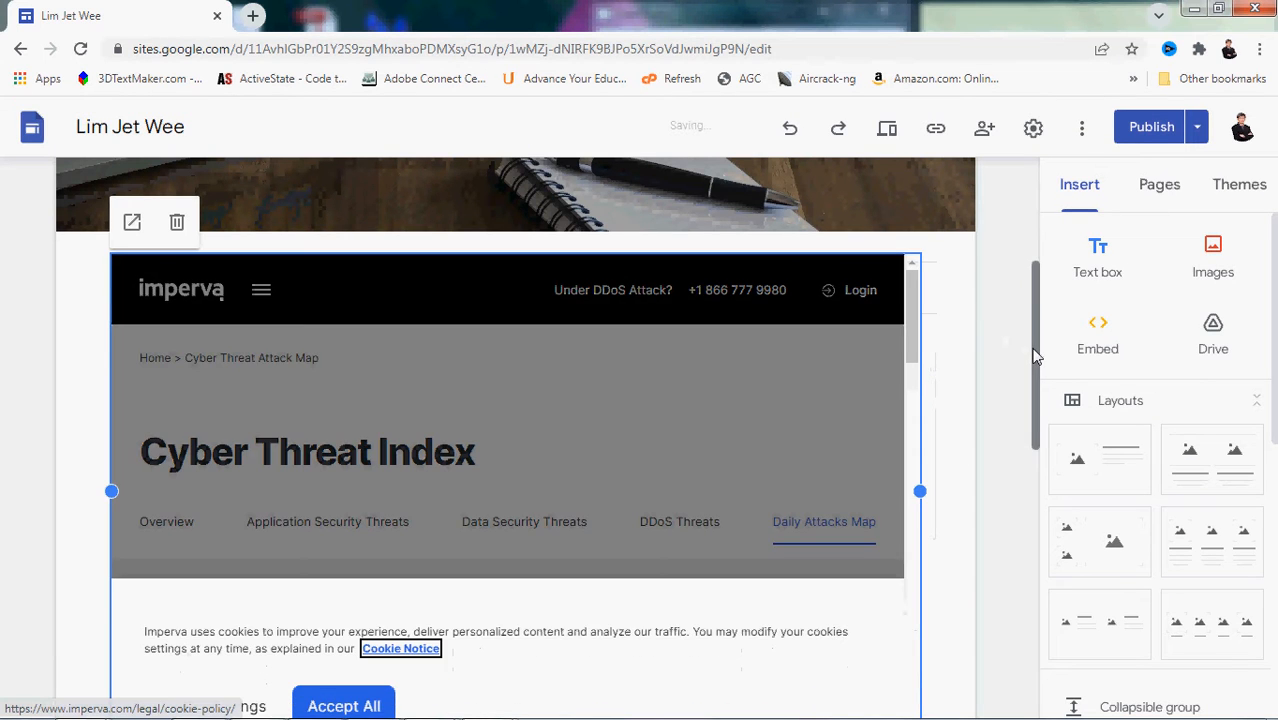
{"action": "scroll", "coordinate": [1036, 356], "scroll_direction": "down", "scroll_amount": 2}
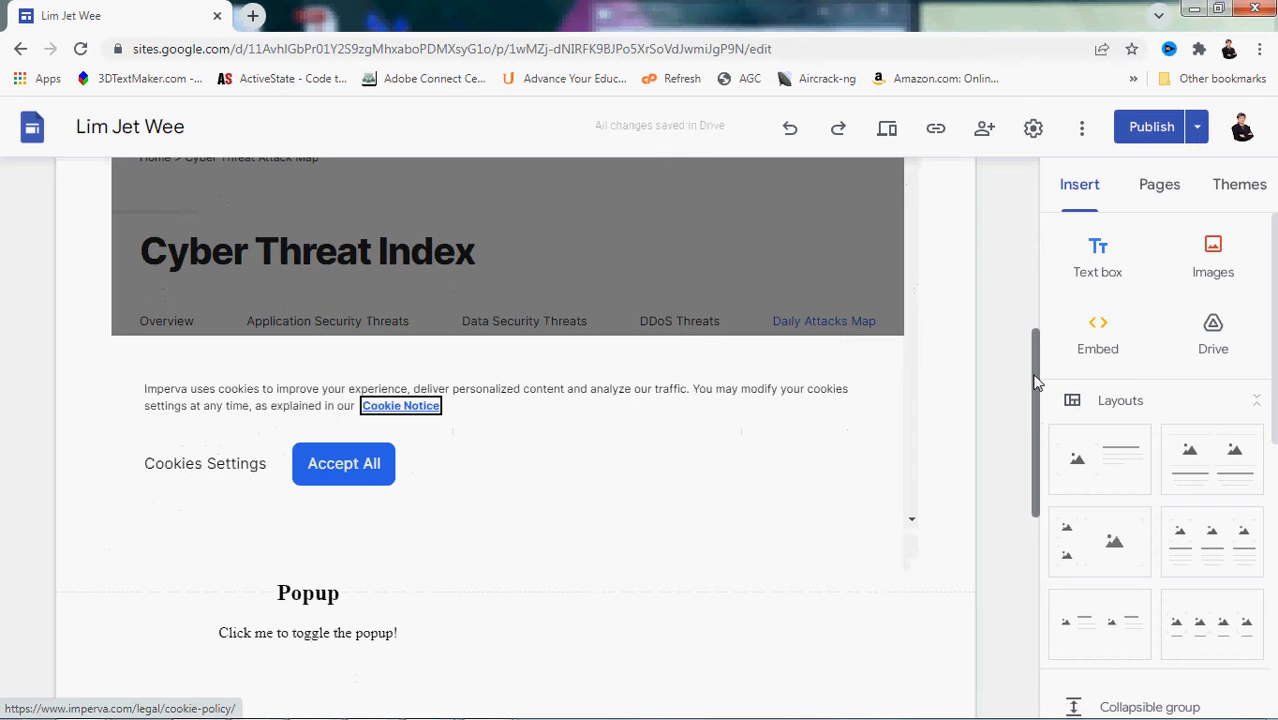
{"action": "left_click_drag", "start_coordinate": [1036, 377], "coordinate": [1036, 434]}
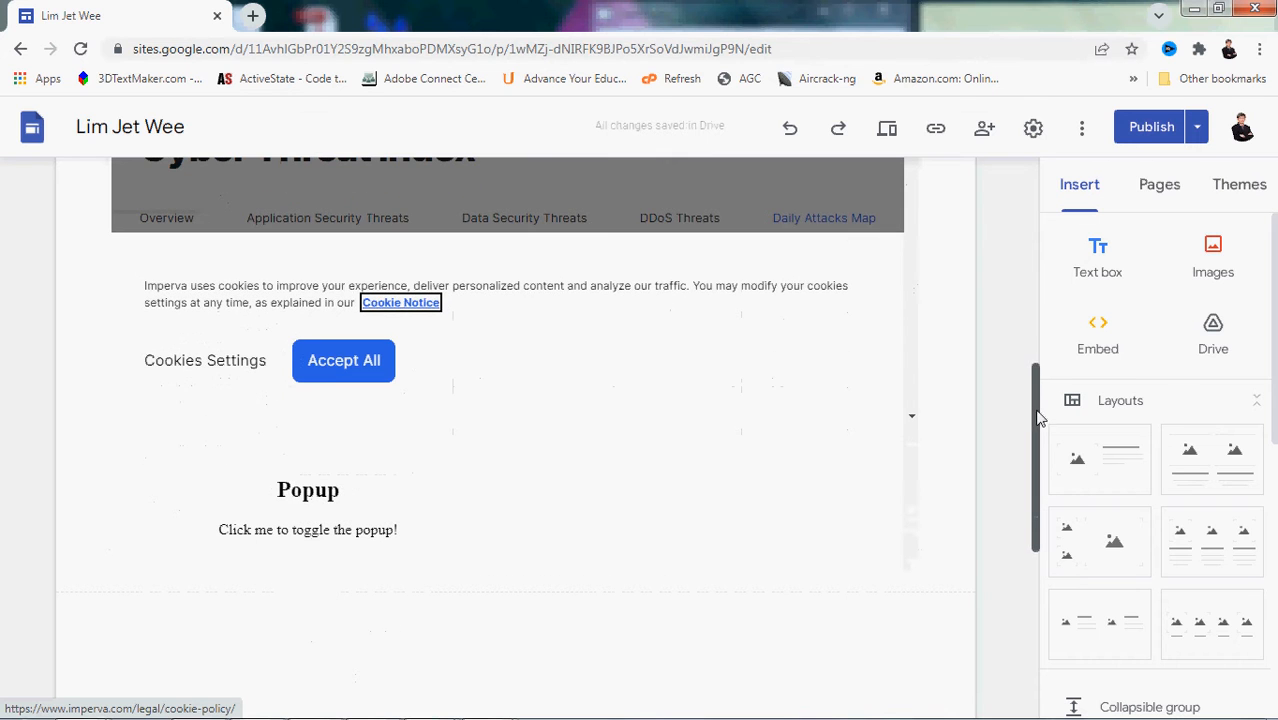
{"action": "left_click", "coordinate": [1091, 352]}
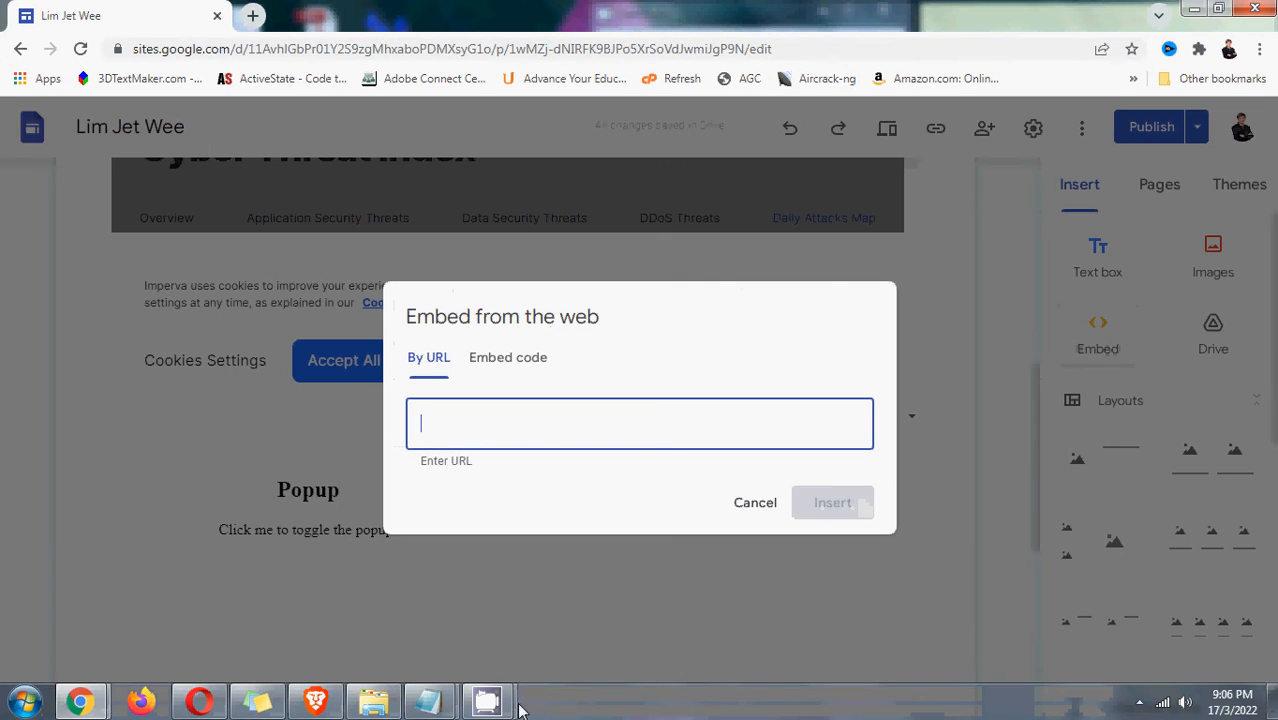
{"action": "mouse_move", "coordinate": [443, 703]}
{"action": "left_click", "coordinate": [547, 580]}
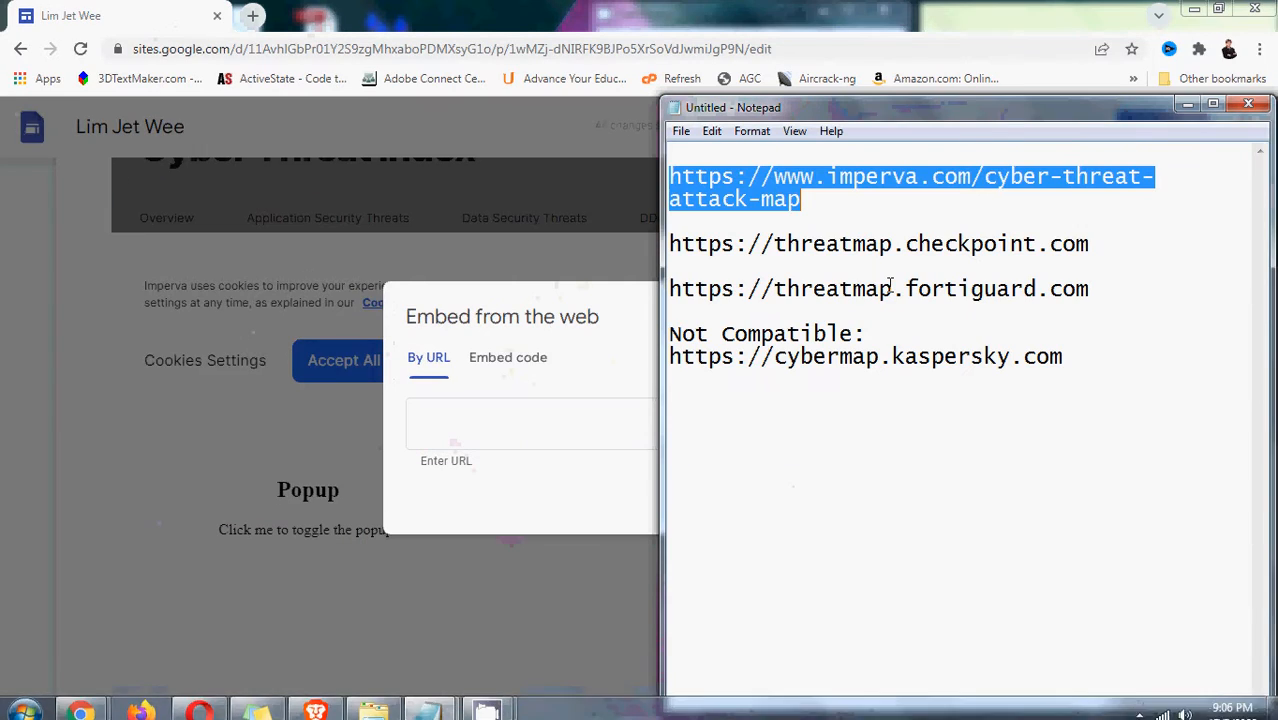
{"action": "left_click_drag", "start_coordinate": [1106, 243], "coordinate": [668, 250]}
{"action": "key", "text": "ctrl+c"}
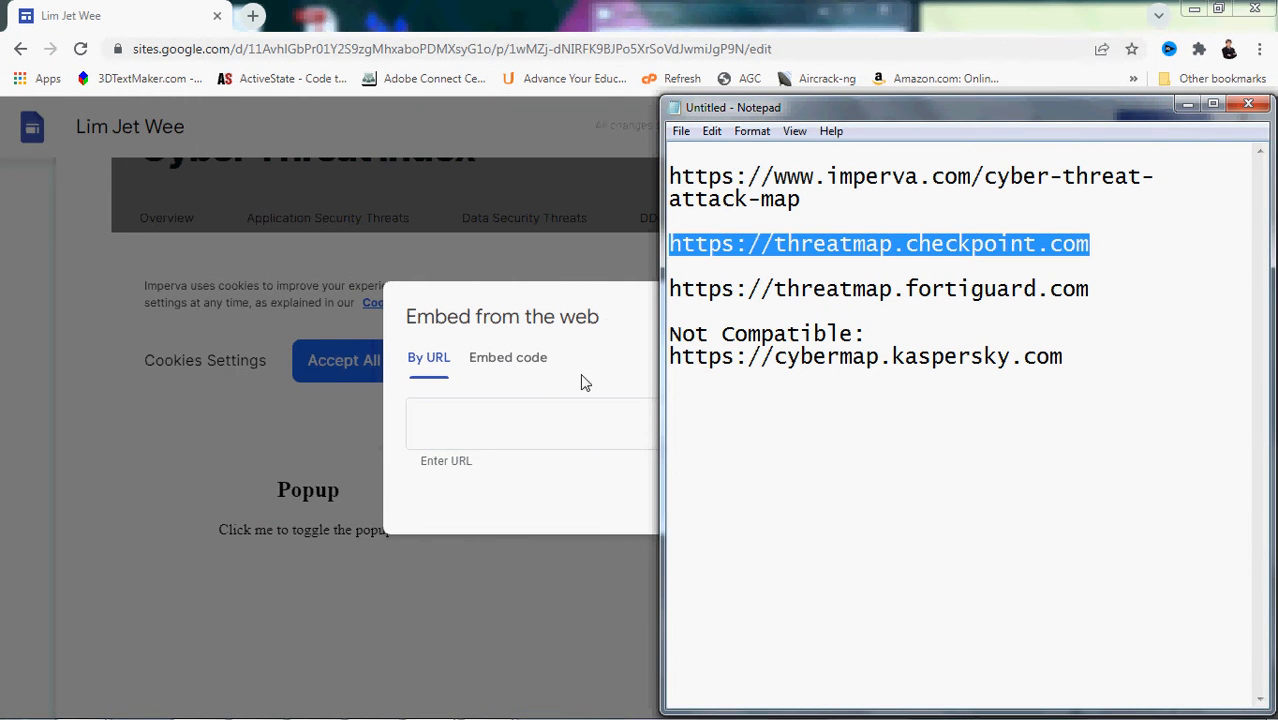
{"action": "left_click", "coordinate": [582, 422]}
{"action": "key", "text": "ctrl+v"}
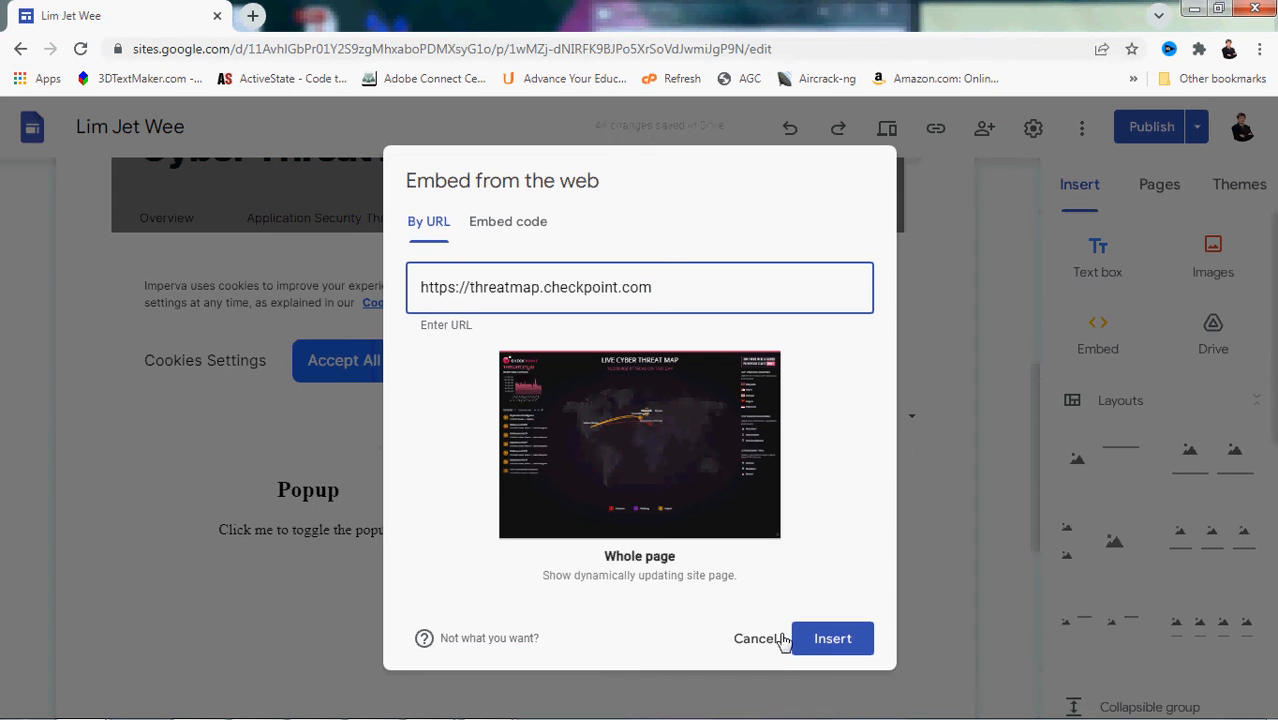
{"action": "left_click", "coordinate": [825, 641]}
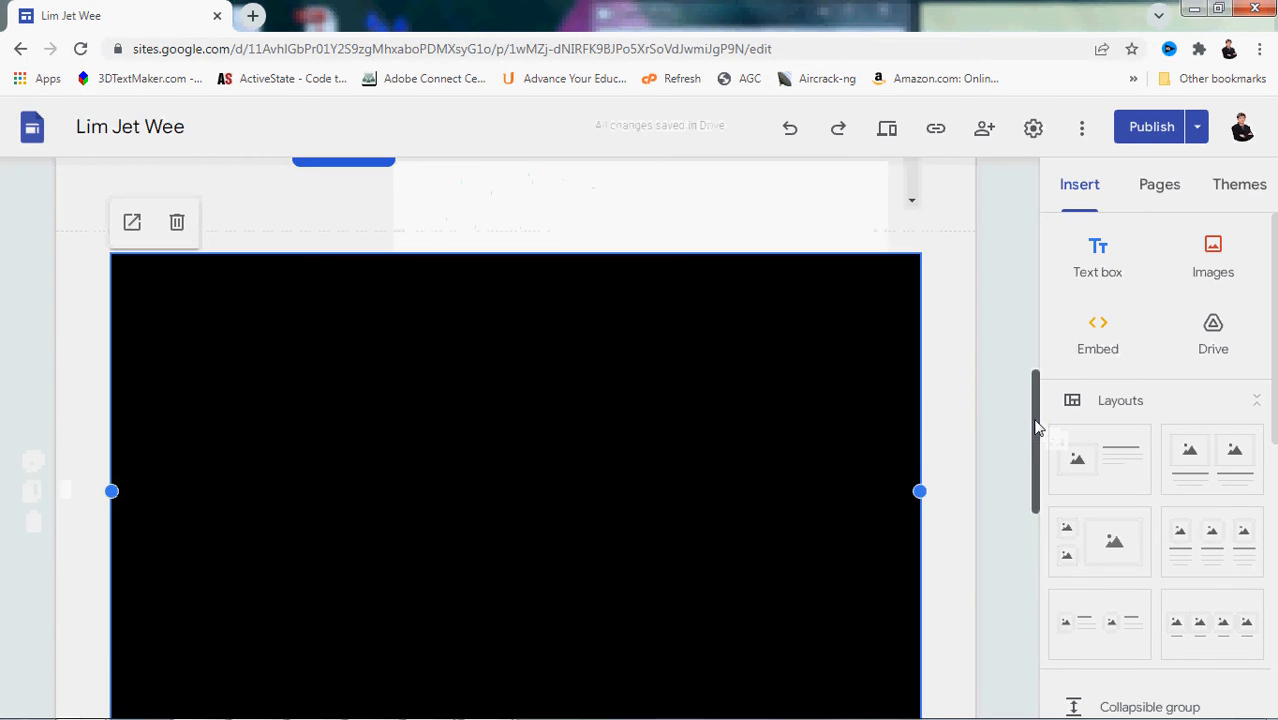
{"action": "left_click_drag", "start_coordinate": [1036, 423], "coordinate": [1037, 500]}
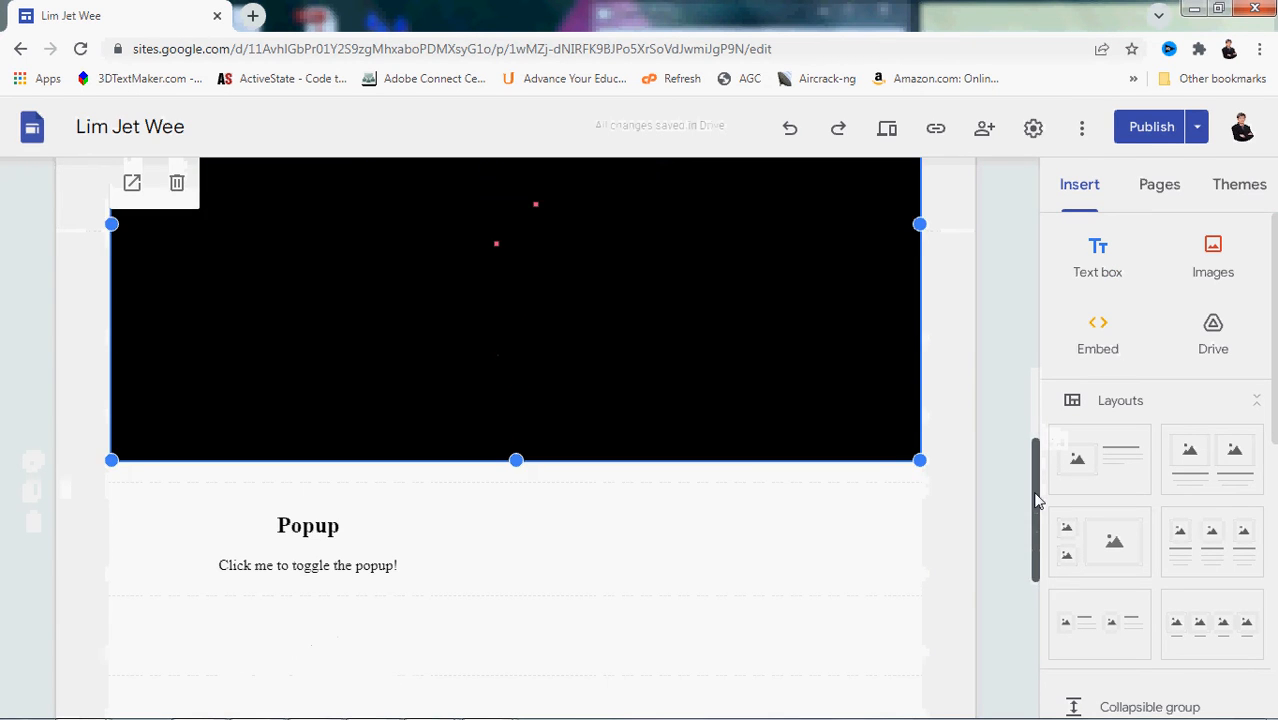
{"action": "left_click", "coordinate": [1117, 344]}
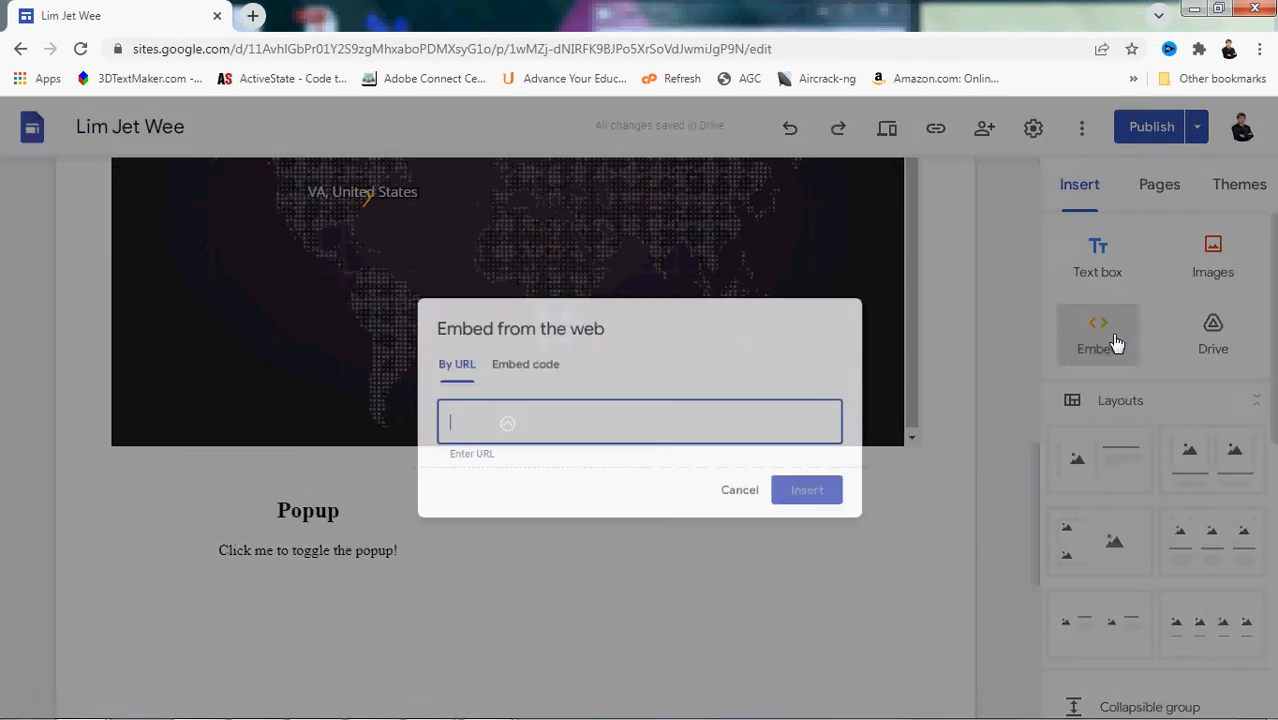
{"action": "mouse_move", "coordinate": [522, 714]}
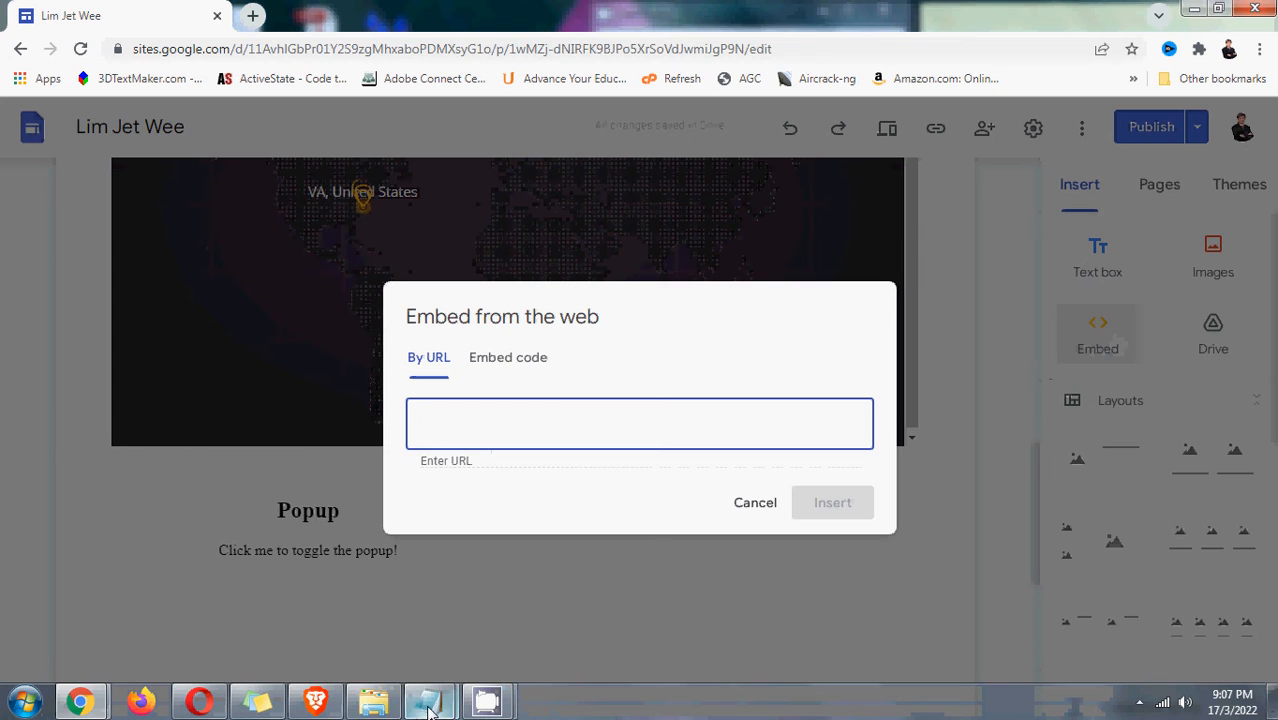
{"action": "mouse_move", "coordinate": [428, 708]}
{"action": "left_click", "coordinate": [533, 602]}
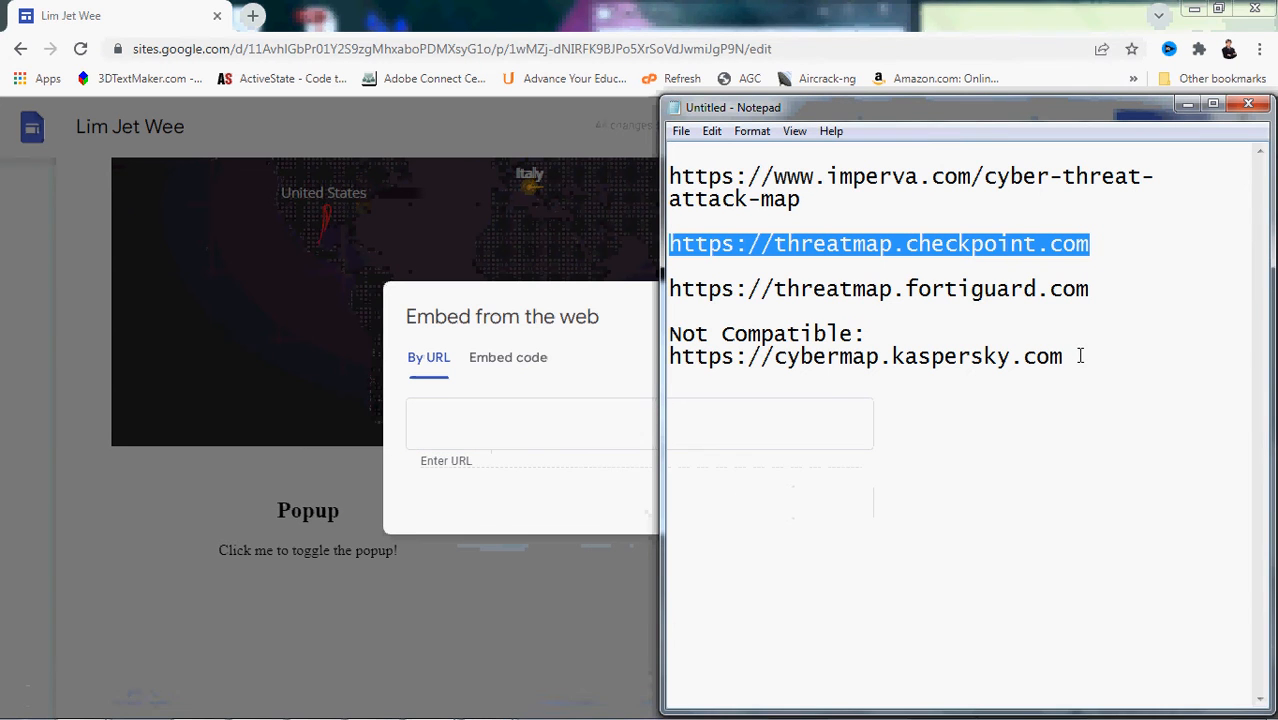
{"action": "left_click_drag", "start_coordinate": [1092, 290], "coordinate": [669, 290]}
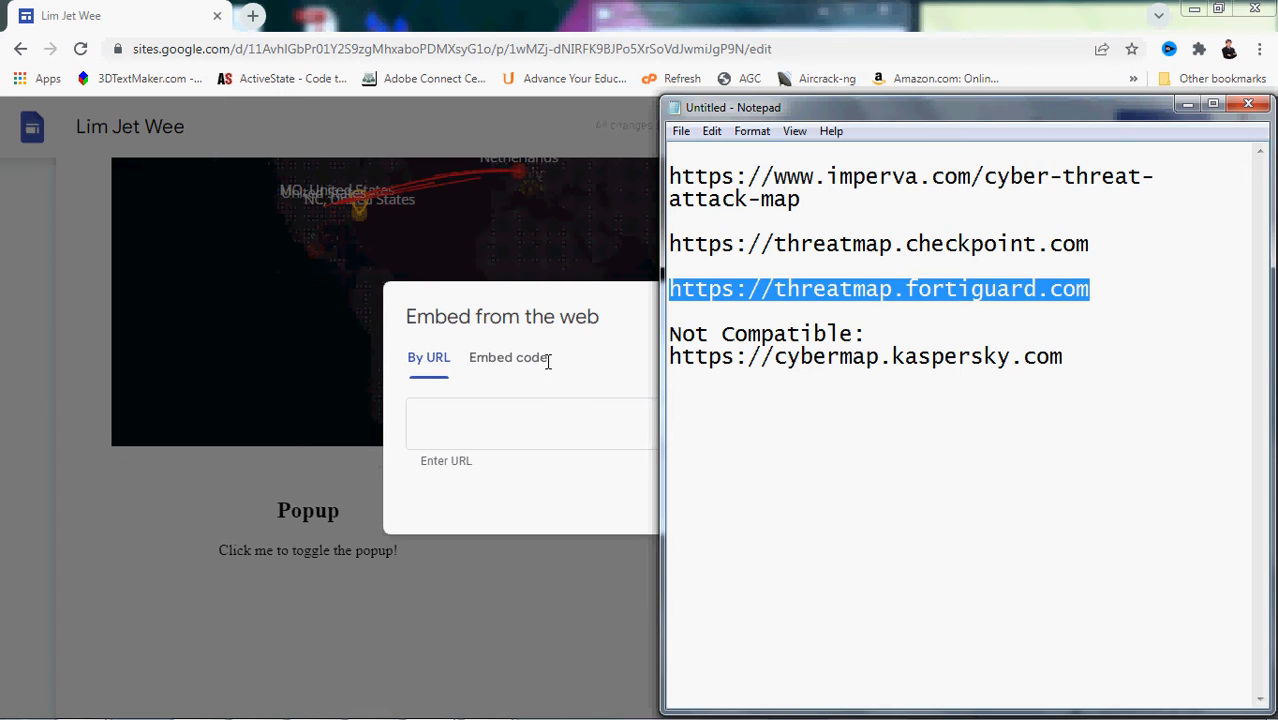
{"action": "left_click", "coordinate": [591, 425]}
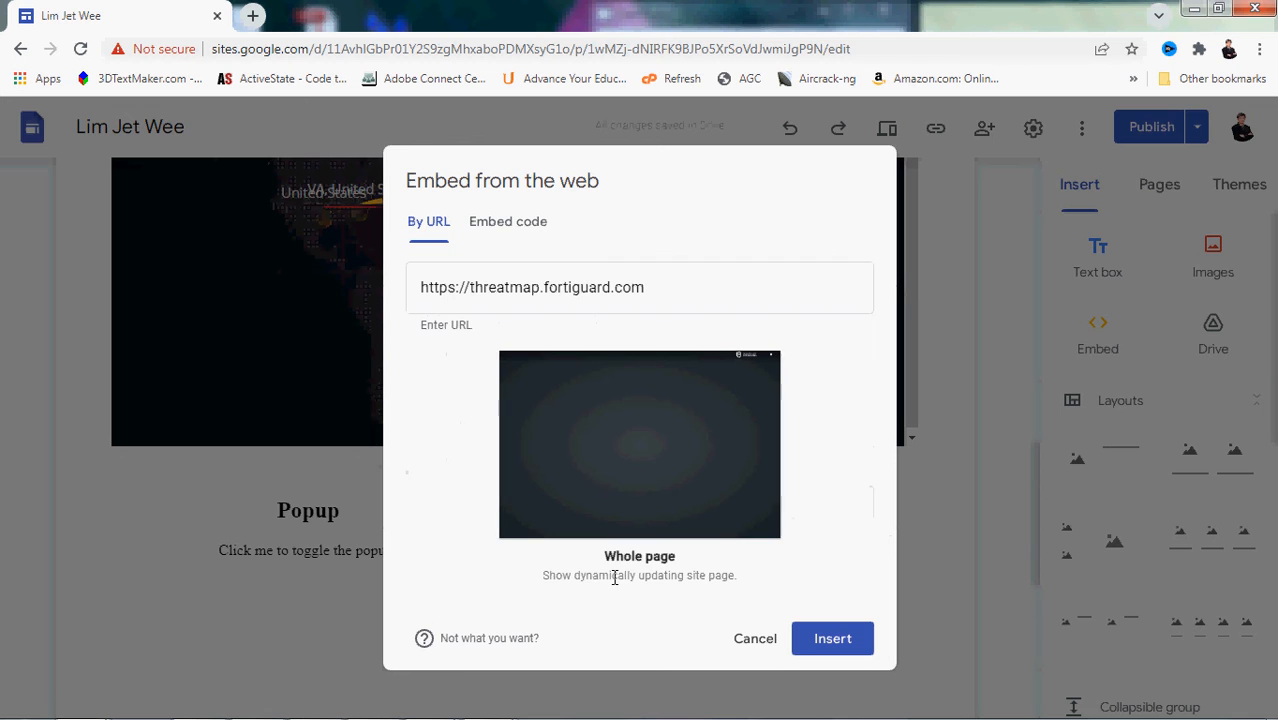
- Insert the FortiGuard threat map using the dynamically updating "Whole page" option and review it on the page
{"action": "double_click", "coordinate": [615, 576]}
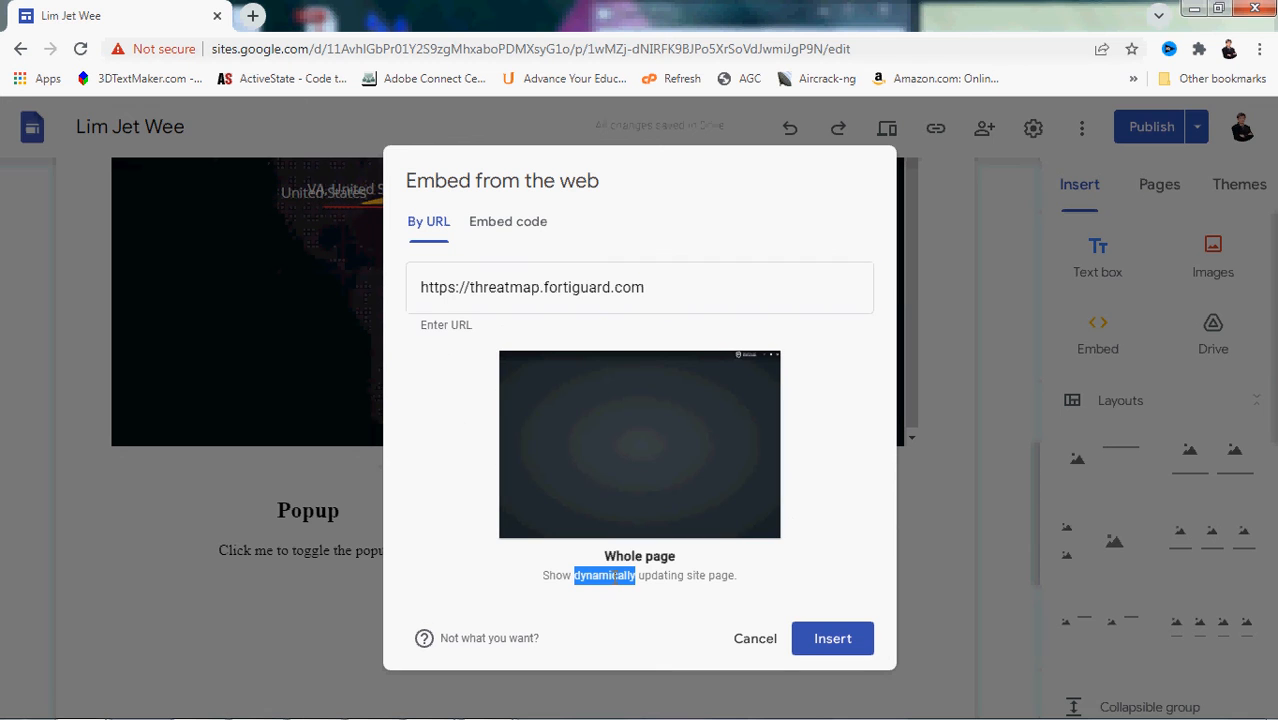
{"action": "left_click", "coordinate": [826, 634]}
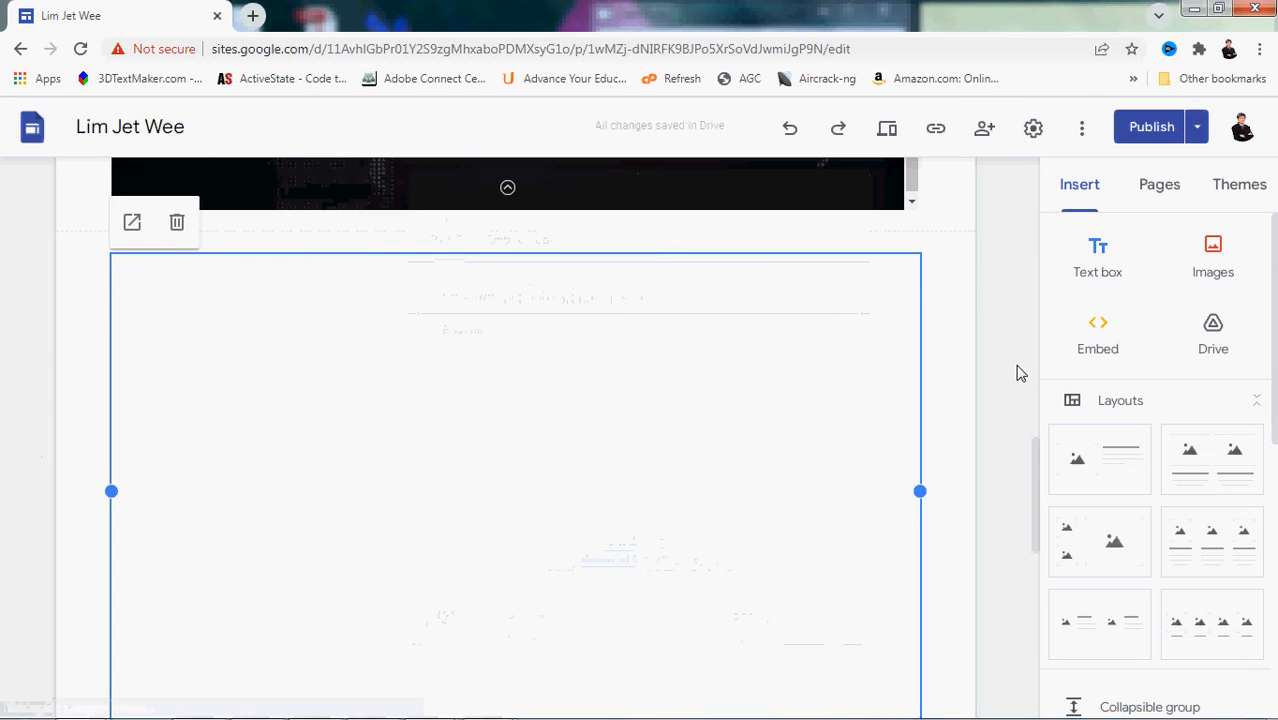
{"action": "left_click", "coordinate": [1028, 428]}
{"action": "left_click_drag", "start_coordinate": [1034, 452], "coordinate": [1036, 535]}
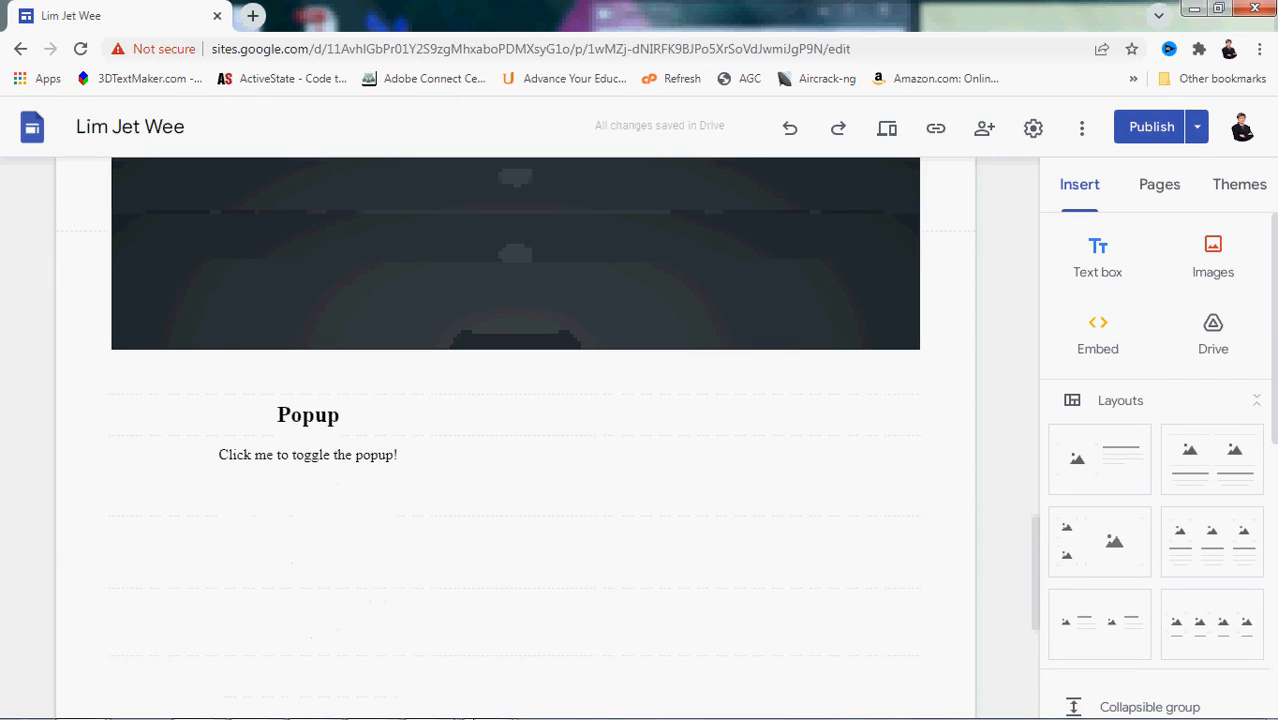
{"action": "mouse_move", "coordinate": [440, 700]}
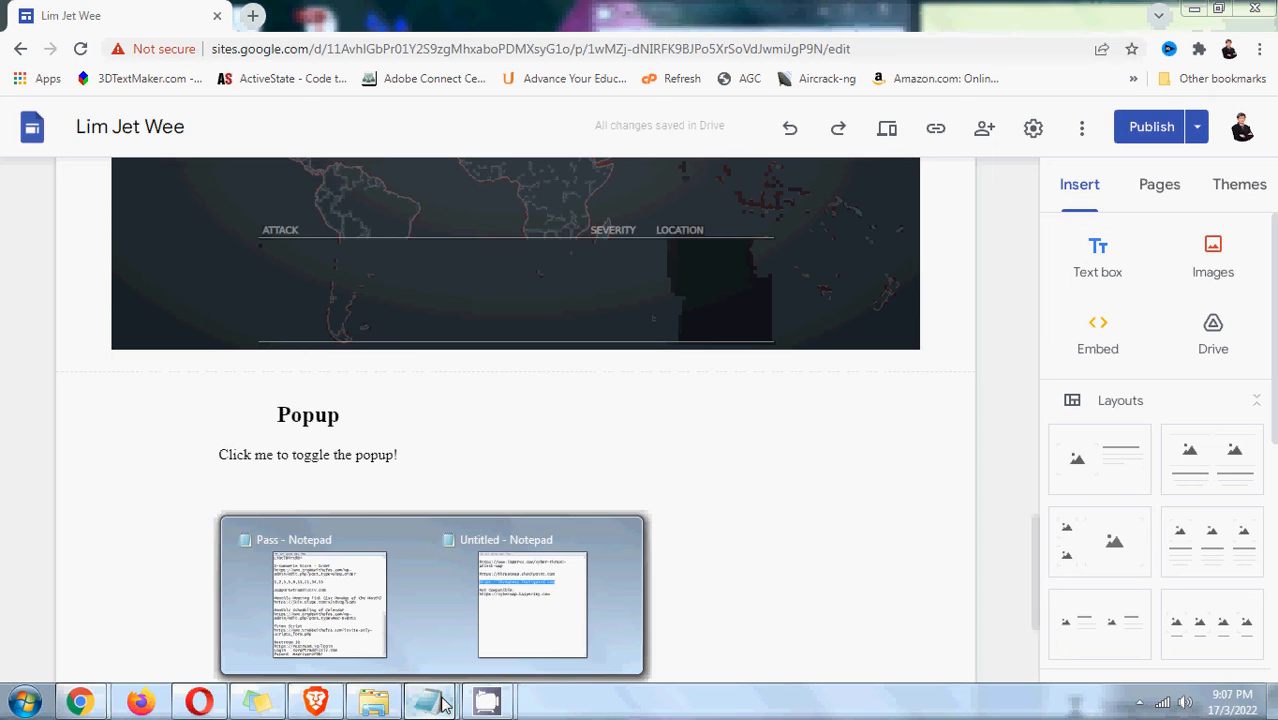
{"action": "left_click", "coordinate": [513, 621]}
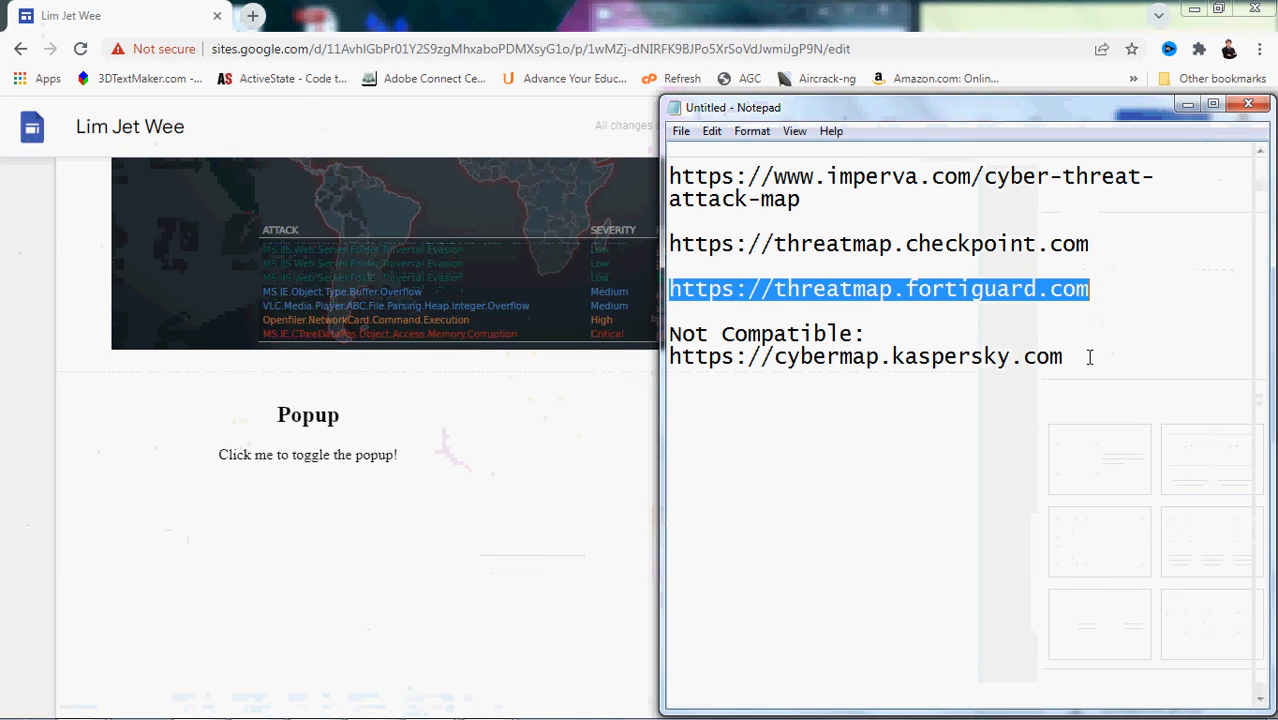
{"action": "left_click_drag", "start_coordinate": [1088, 358], "coordinate": [669, 358]}
{"action": "key", "text": "ctrl+c"}
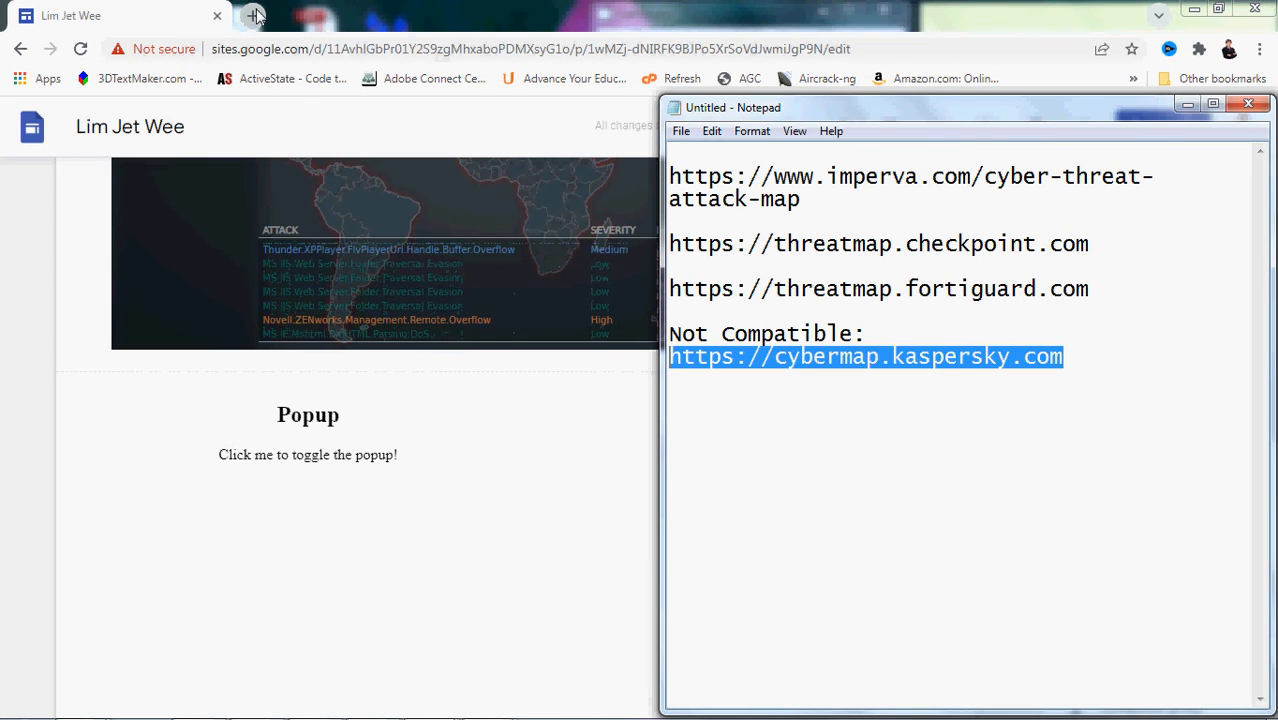
- Open the copied Kaspersky URL in a new browser tab, view its real-time cyberthreat map, and close the tab
{"action": "left_click", "coordinate": [437, 55]}
{"action": "key", "text": "ctrl+t"}
{"action": "left_click", "coordinate": [373, 42]}
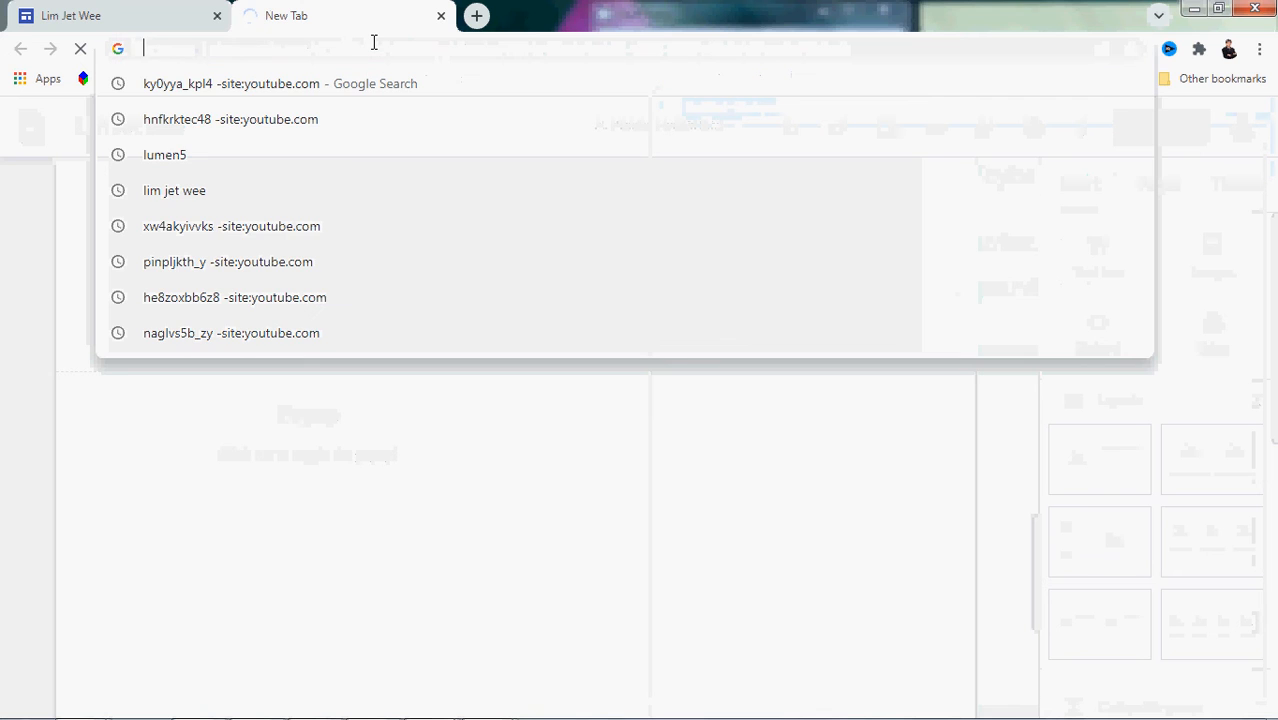
{"action": "key", "text": "ctrl+v"}
{"action": "key", "text": "Return"}
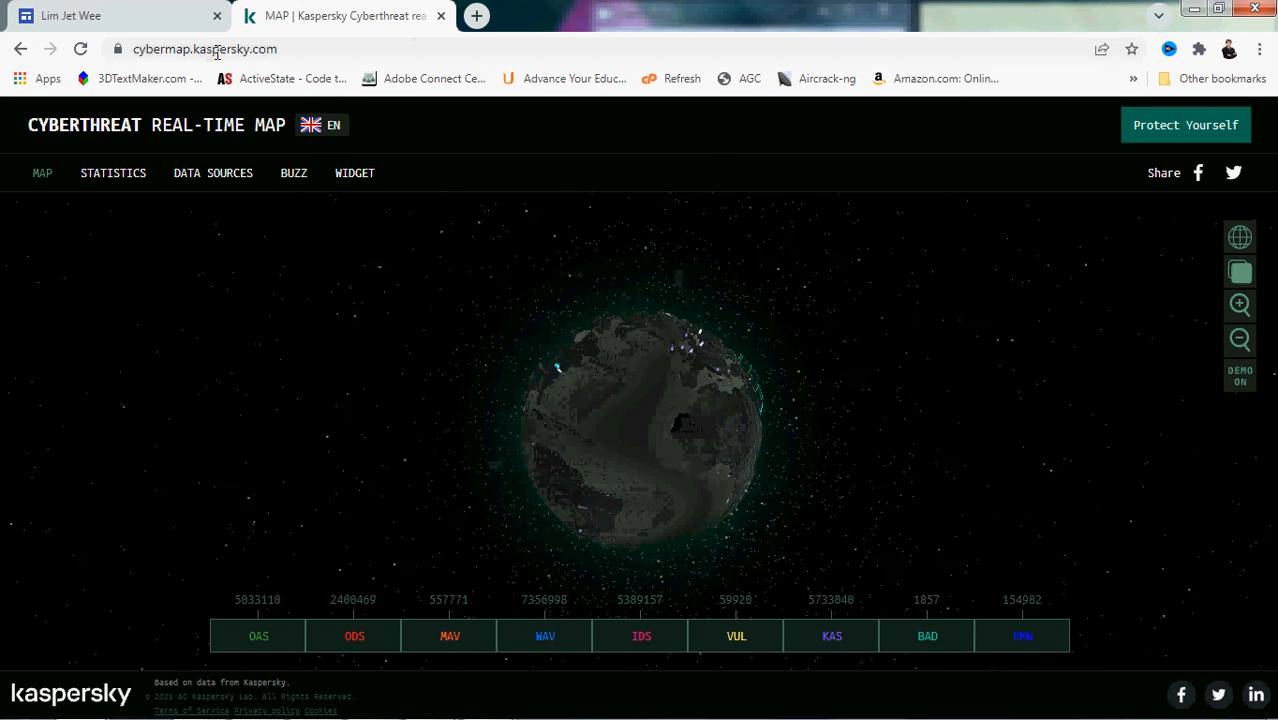
{"action": "left_click", "coordinate": [441, 16]}
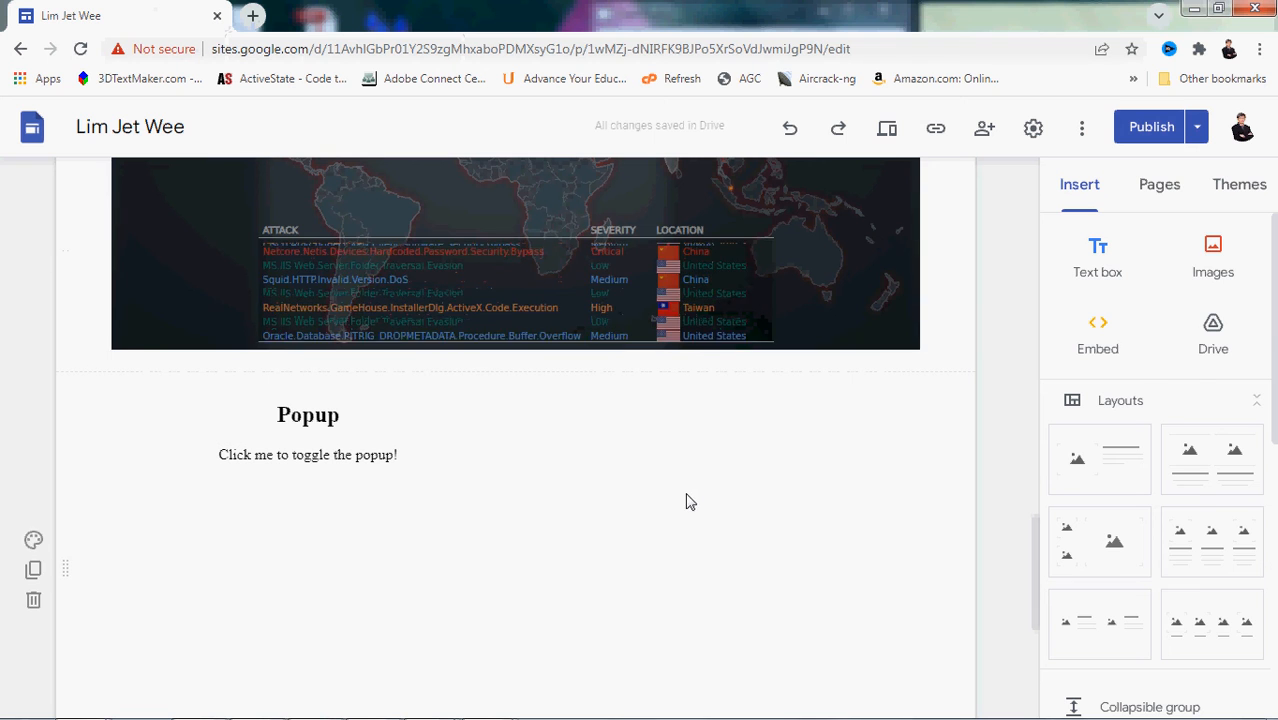
{"action": "left_click", "coordinate": [1084, 344]}
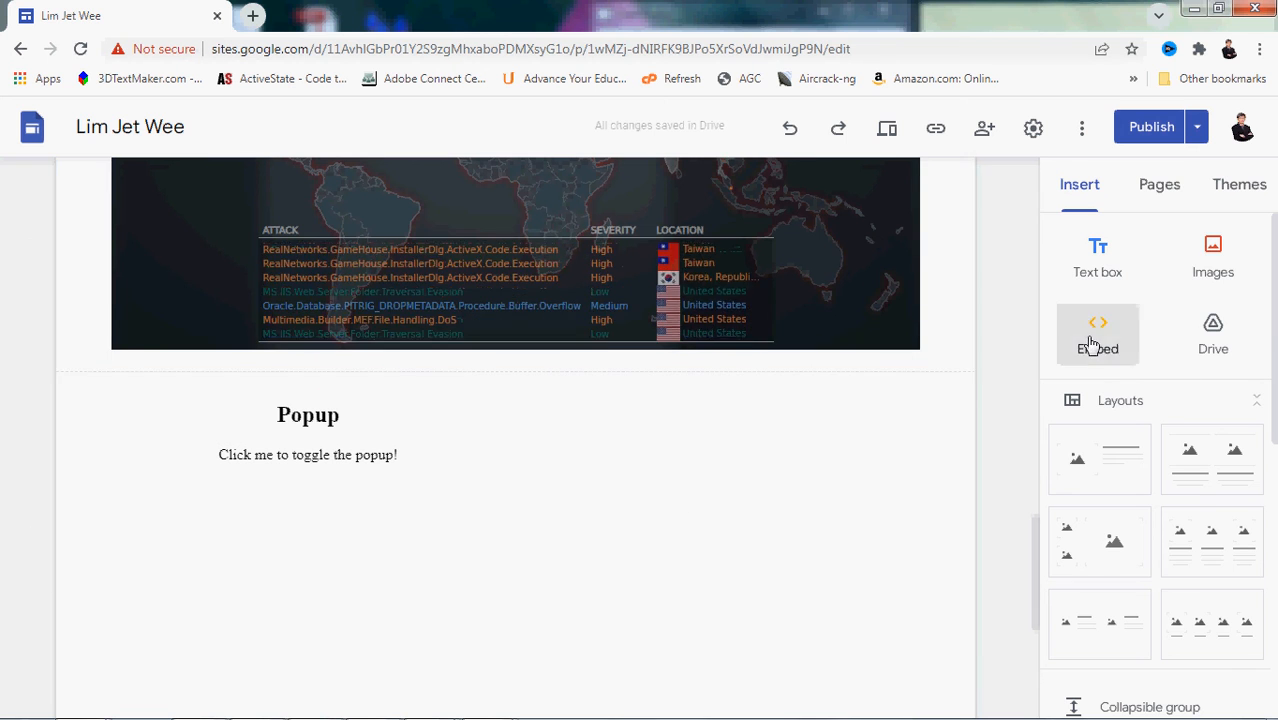
{"action": "key", "text": "ctrl+v"}
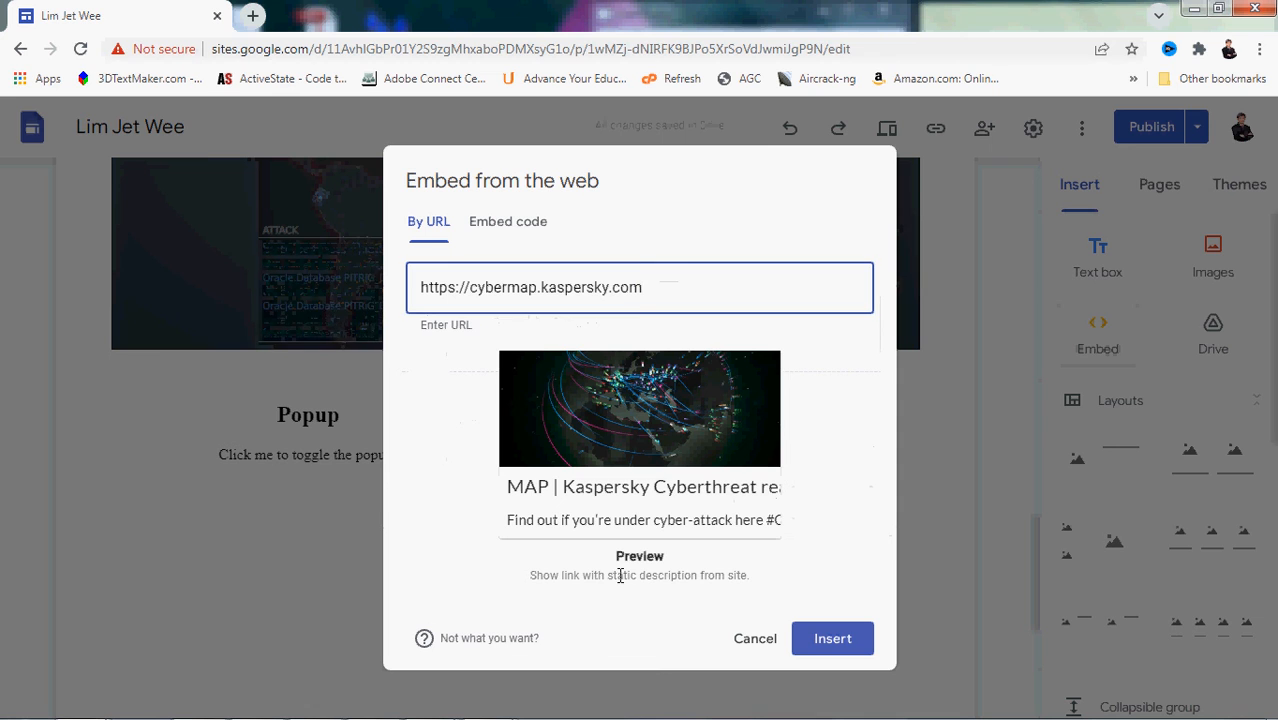
{"action": "double_click", "coordinate": [618, 575]}
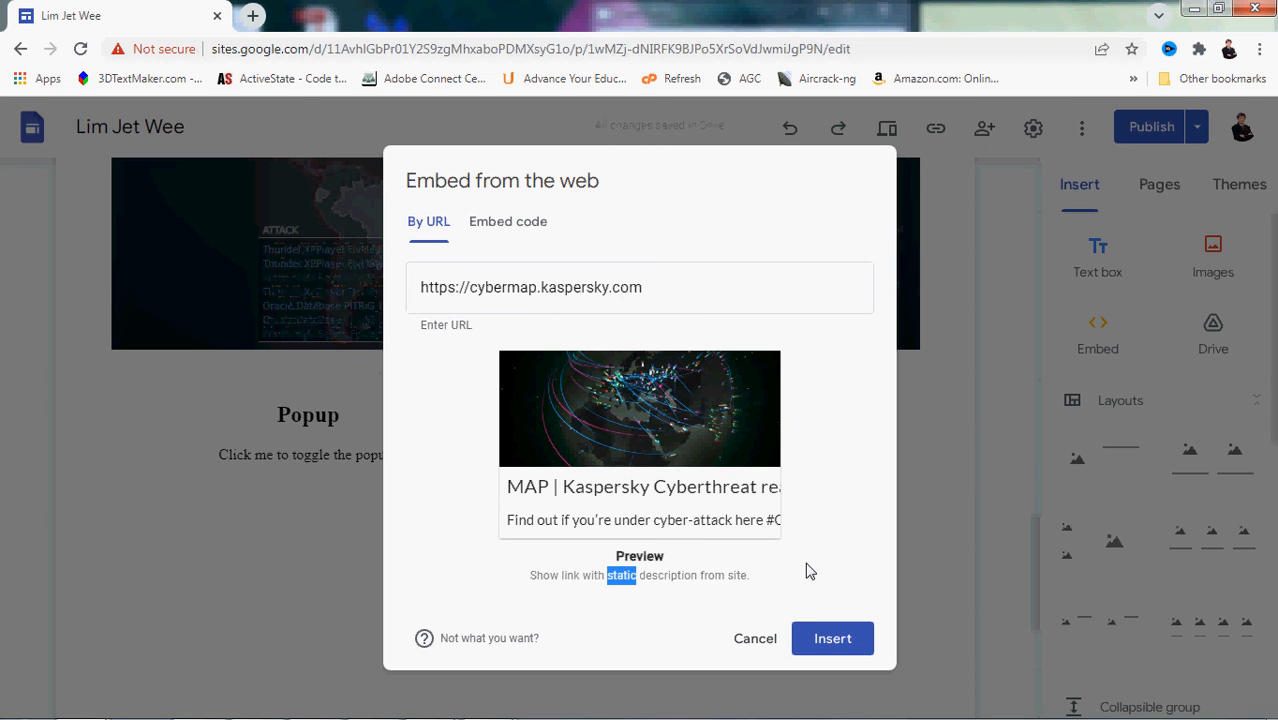
{"action": "left_click", "coordinate": [1218, 9]}
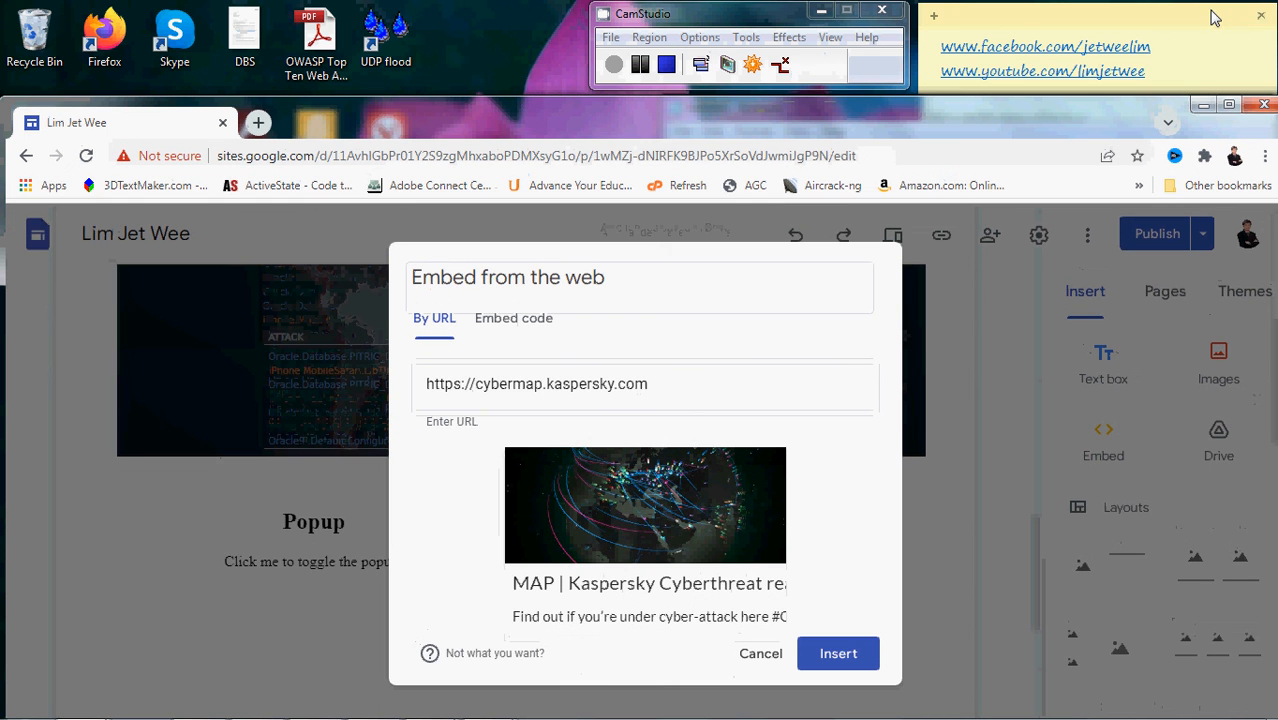